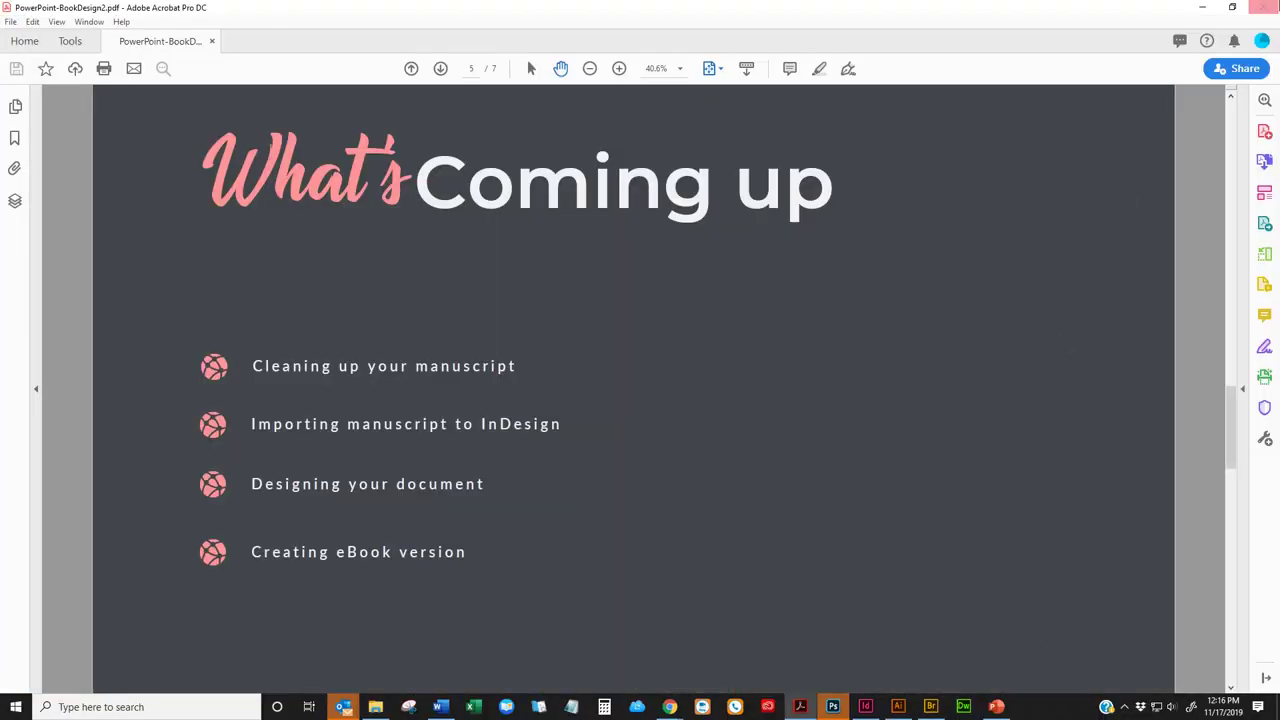
Step: Close Acrobat and bring the Unwrap My Heart manuscript in Google Docs into focus
left_click(1269, 6)
left_click(457, 334)
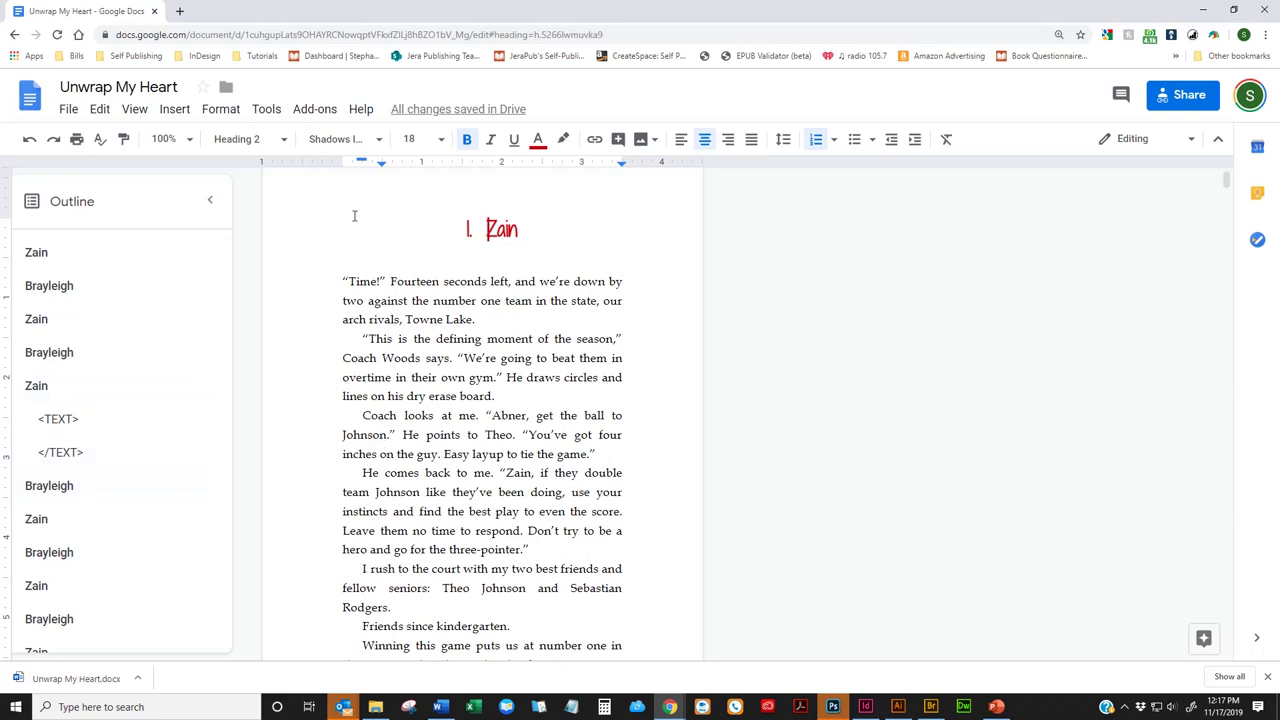
scroll(437, 287, "down", 1)
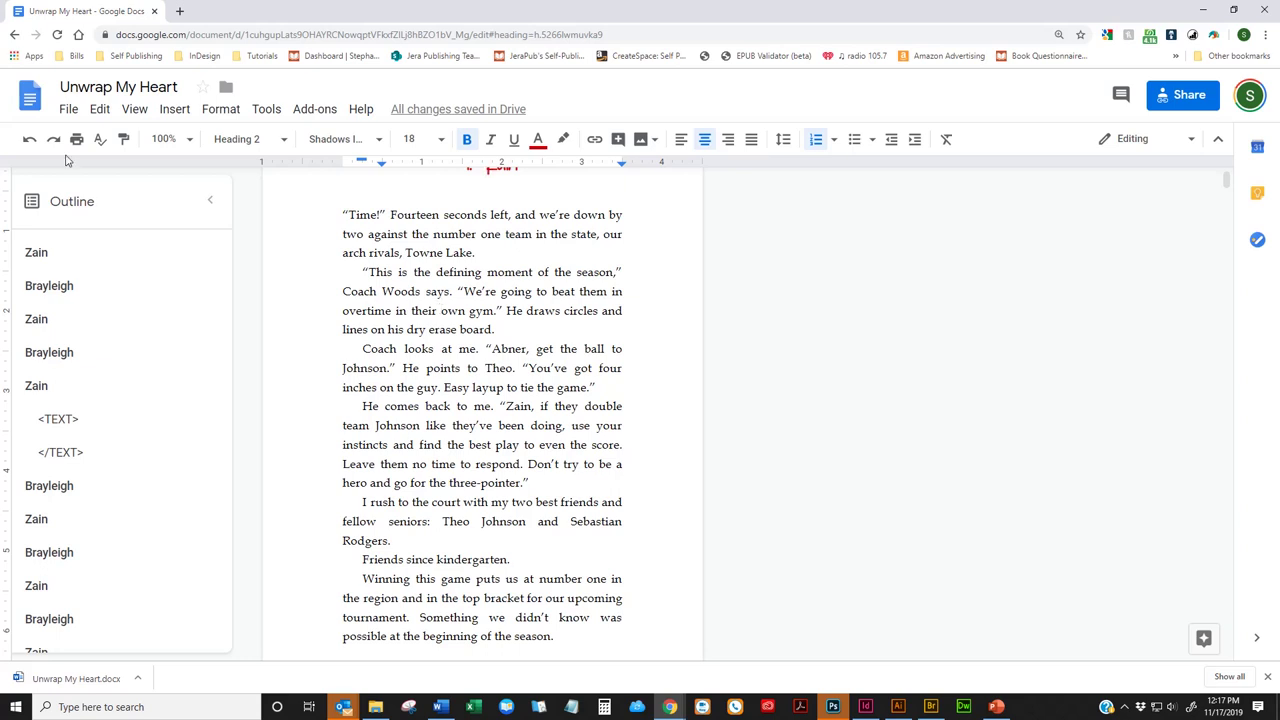
left_click(62, 117)
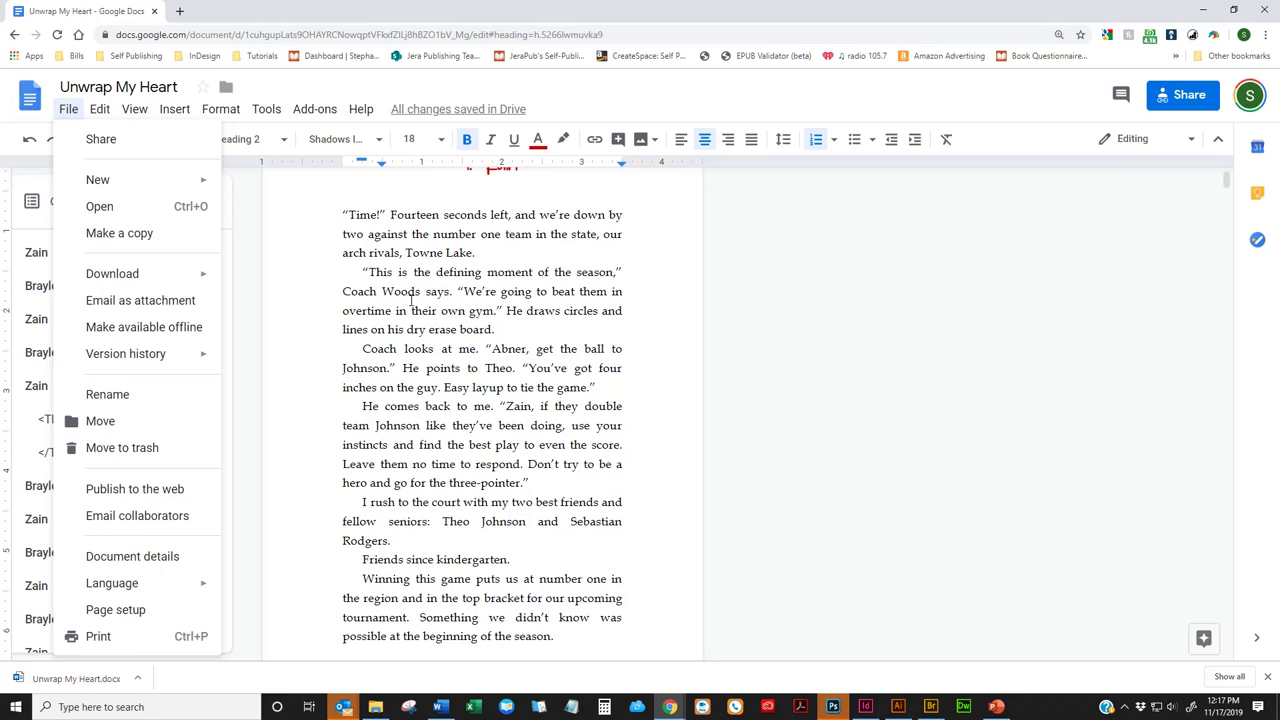
left_click(488, 330)
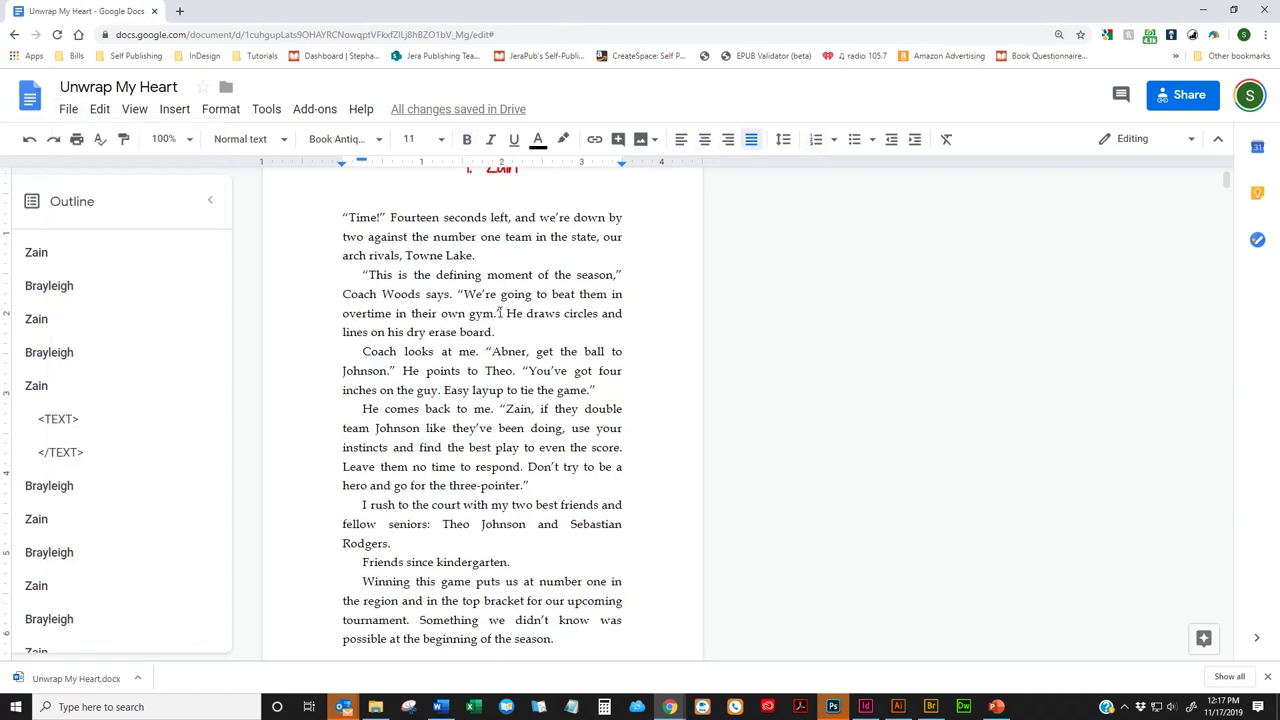
scroll(499, 313, "up", 1)
key("ctrl+Home")
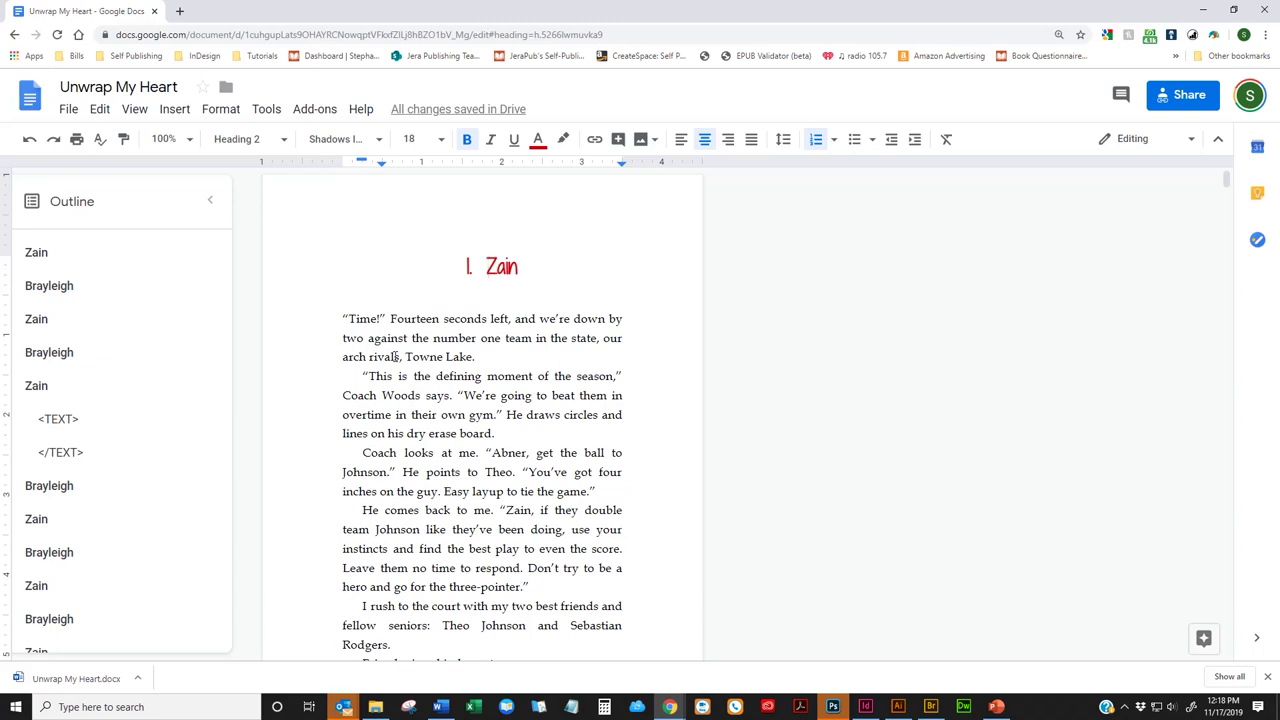
left_click(528, 490)
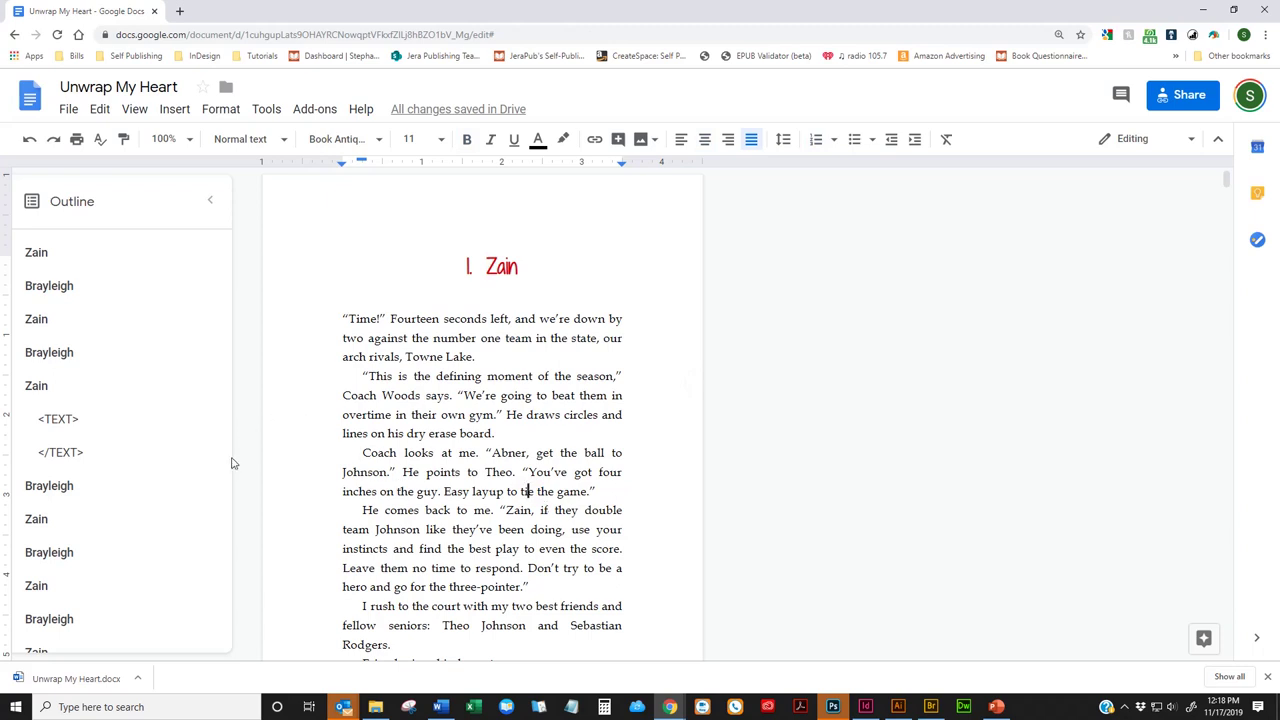
Step: Download the manuscript as Microsoft Word (.docx), browsing to the My Book (G:) drive sorted by name
left_click(68, 109)
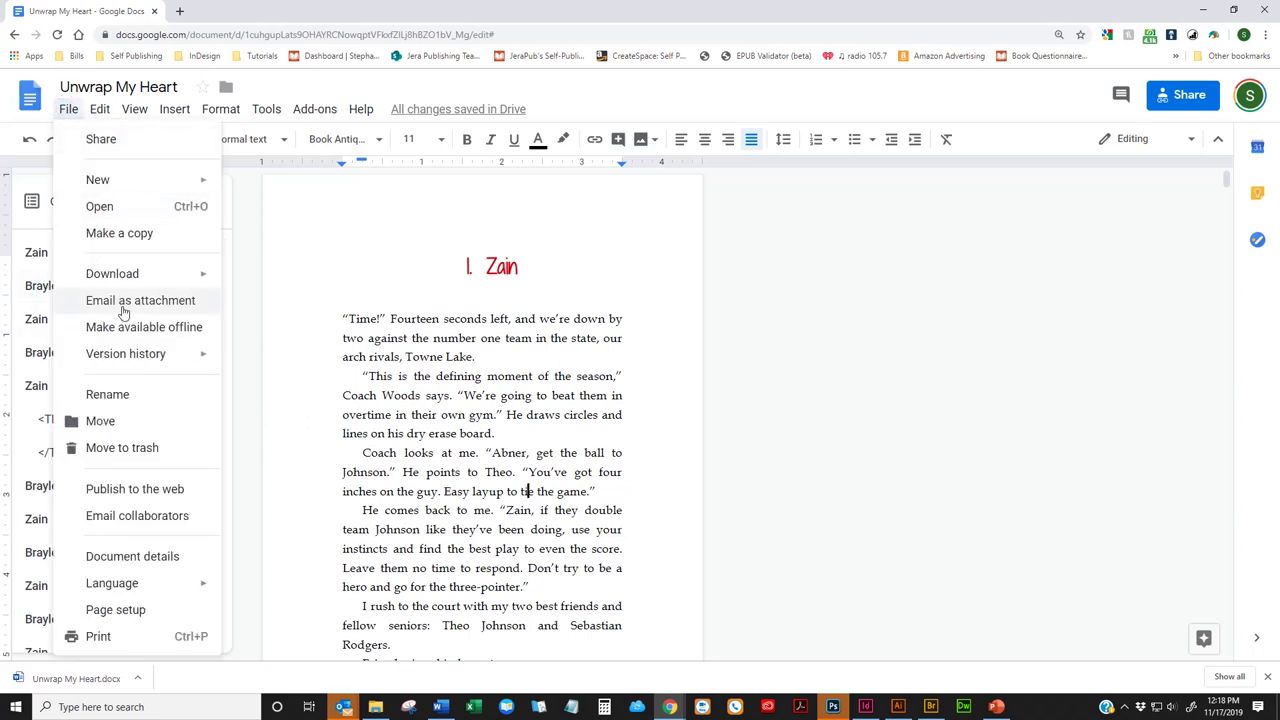
mouse_move(135, 280)
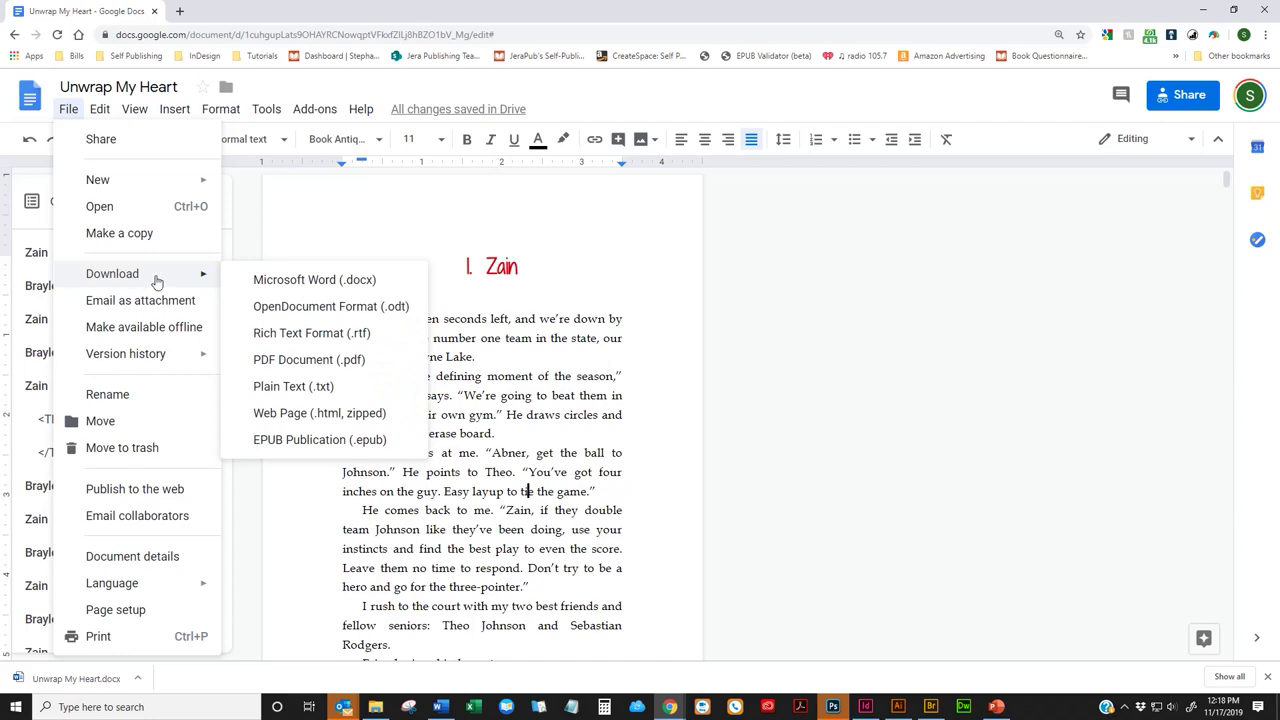
left_click(351, 281)
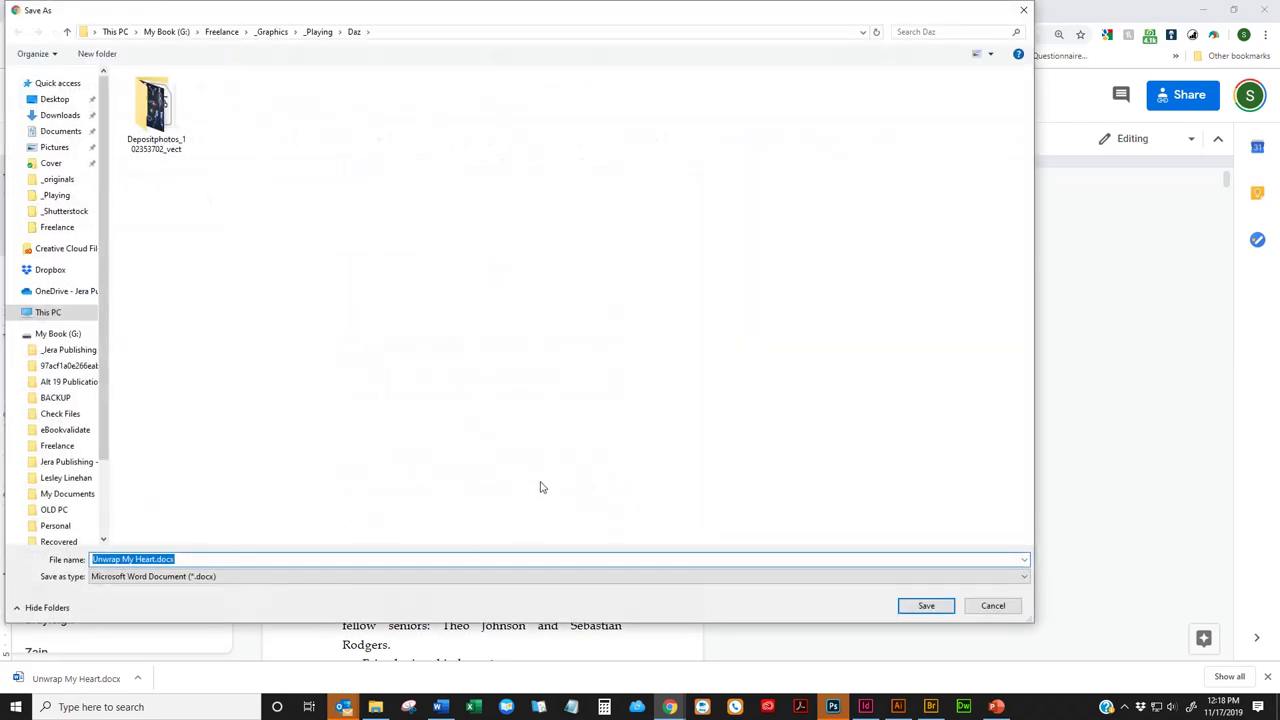
left_click(166, 31)
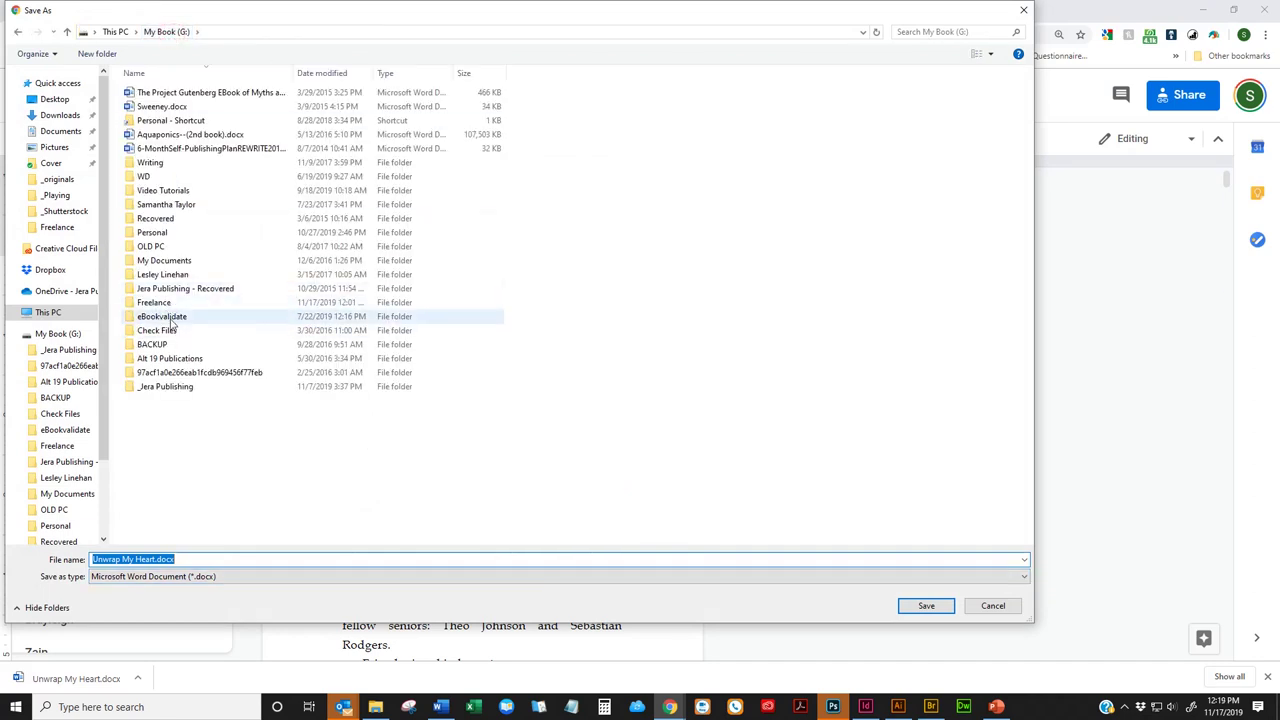
left_click(175, 72)
double_click(152, 246)
scroll(181, 256, "down", 3)
scroll(181, 256, "up", 3)
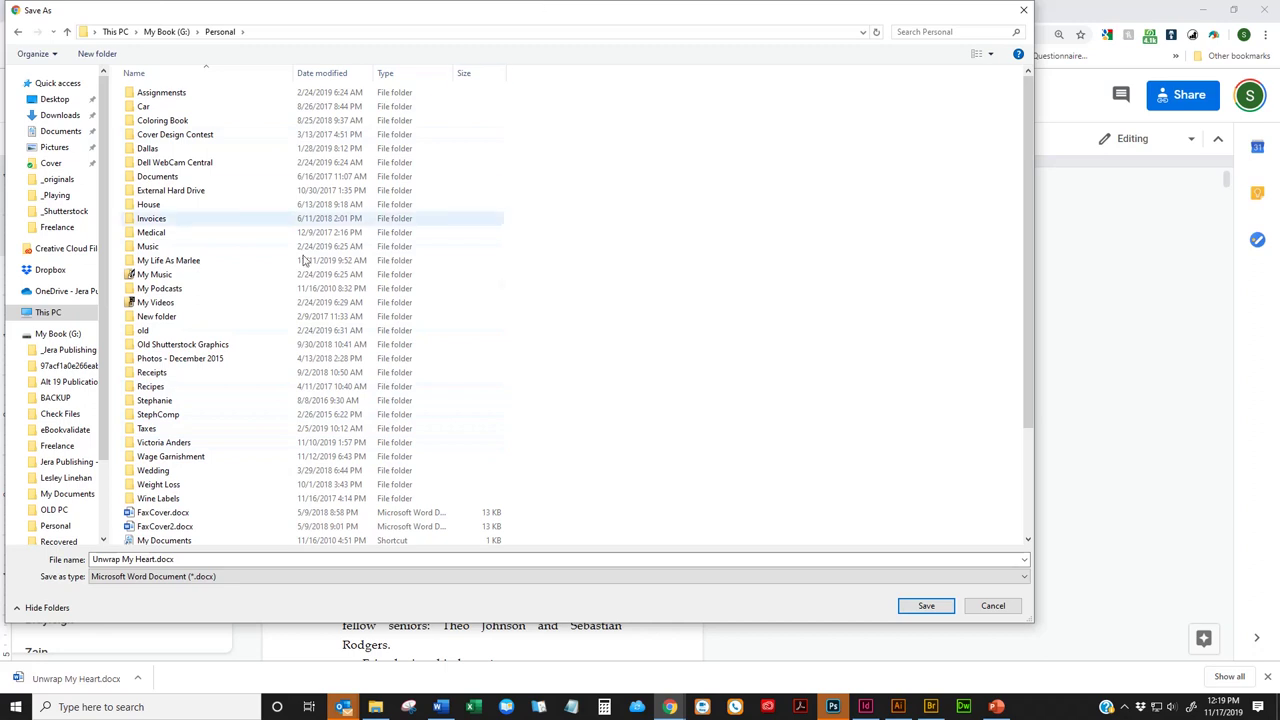
left_click(170, 443)
double_click(170, 445)
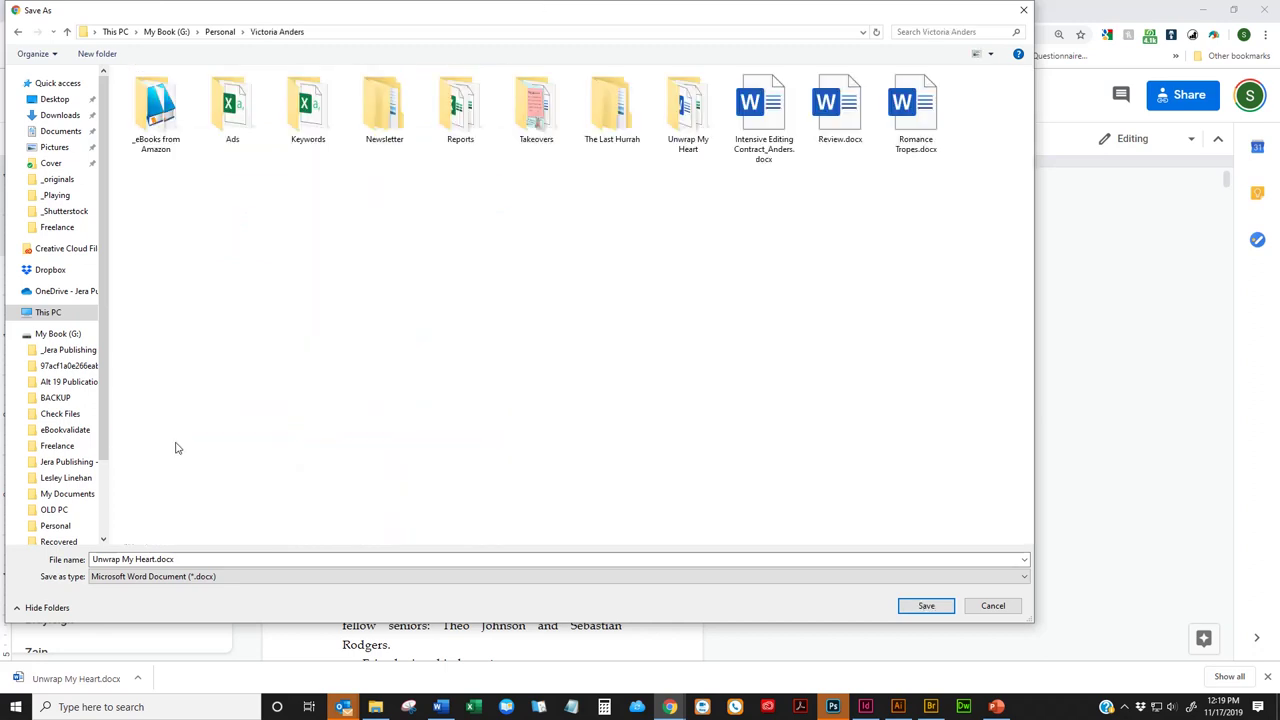
left_click(688, 115)
double_click(688, 115)
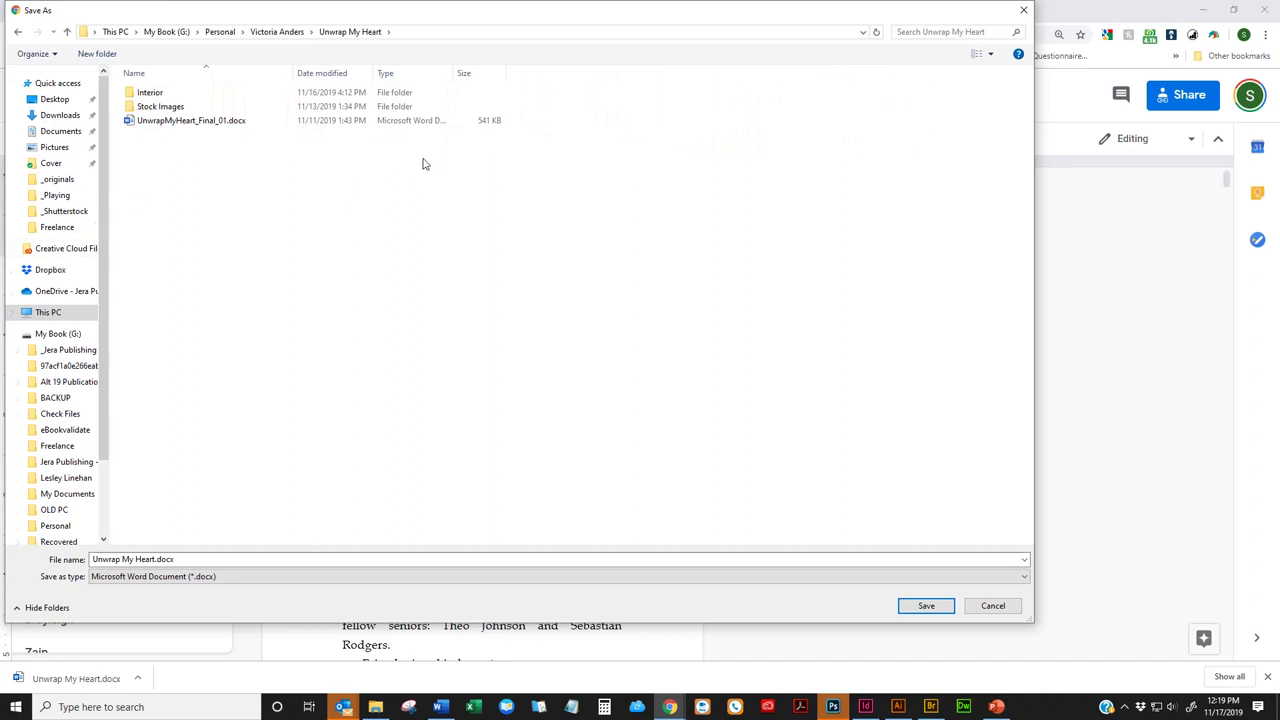
Step: Save into Interior\_originals, replacing the existing Unwrap My Heart.docx
double_click(168, 94)
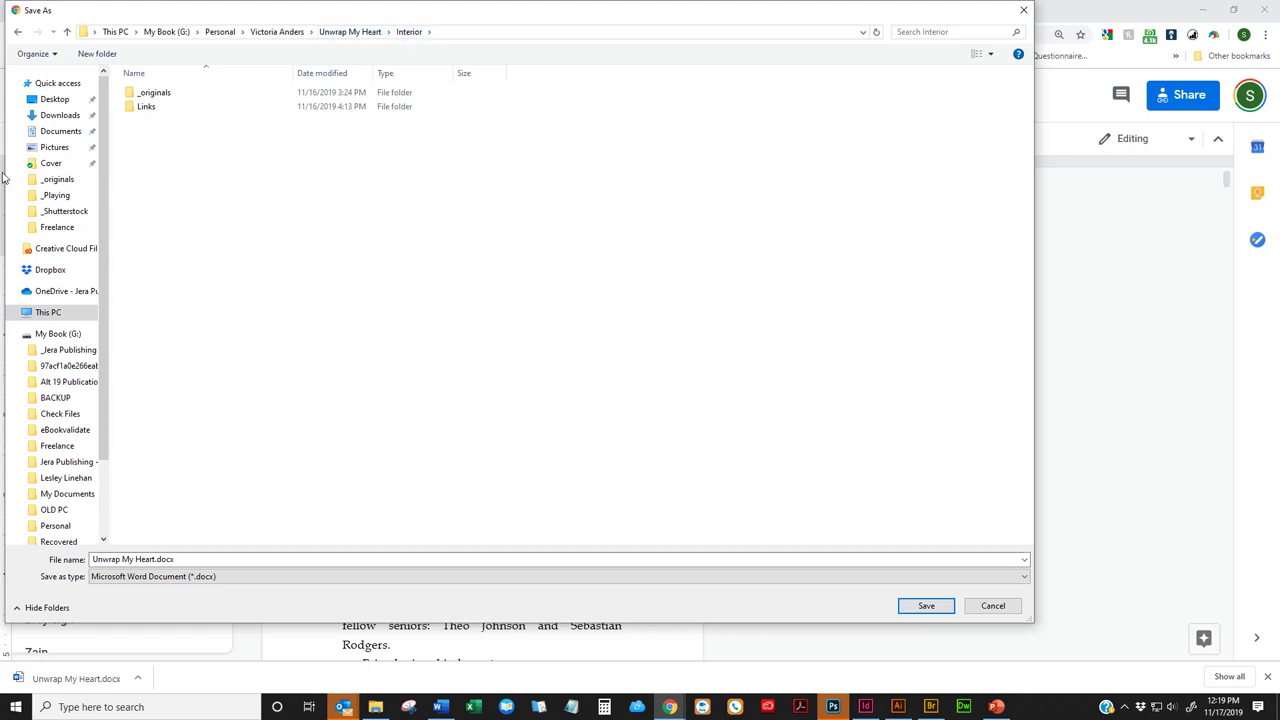
double_click(155, 99)
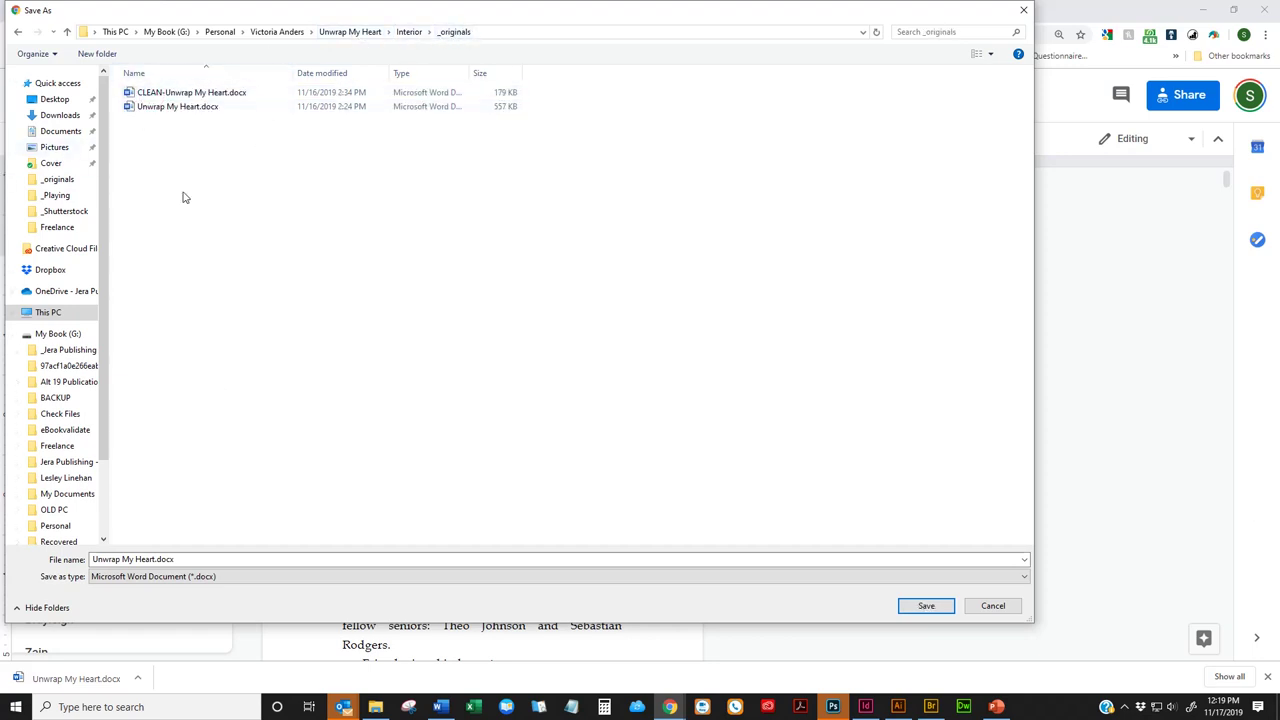
left_click(926, 606)
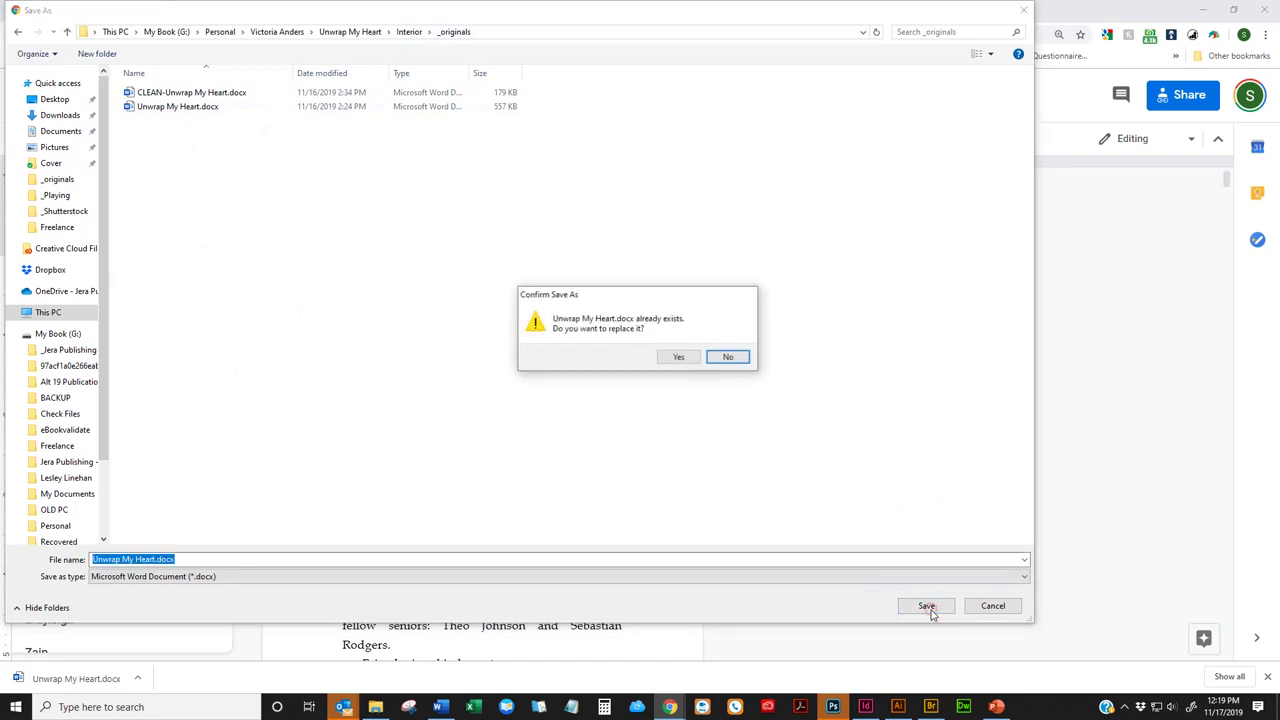
left_click(671, 357)
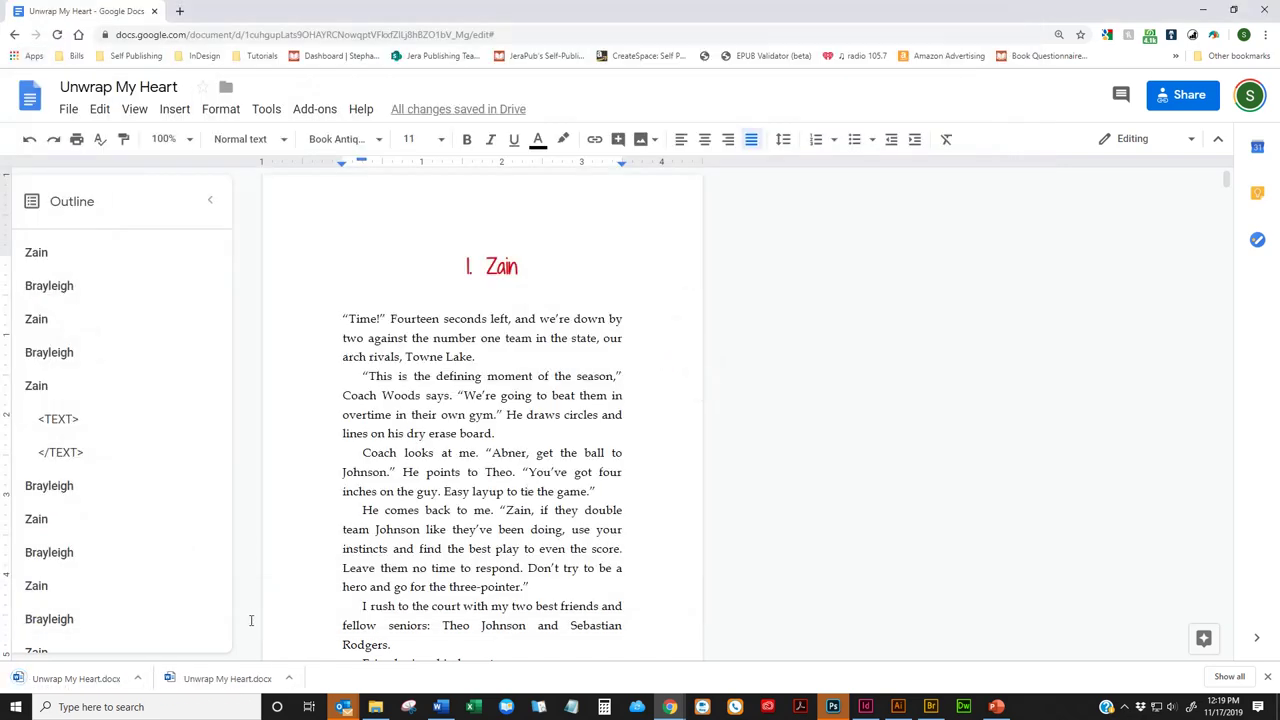
Step: Close the CLEAN-Unwrap My Heart document in Word
left_click(437, 708)
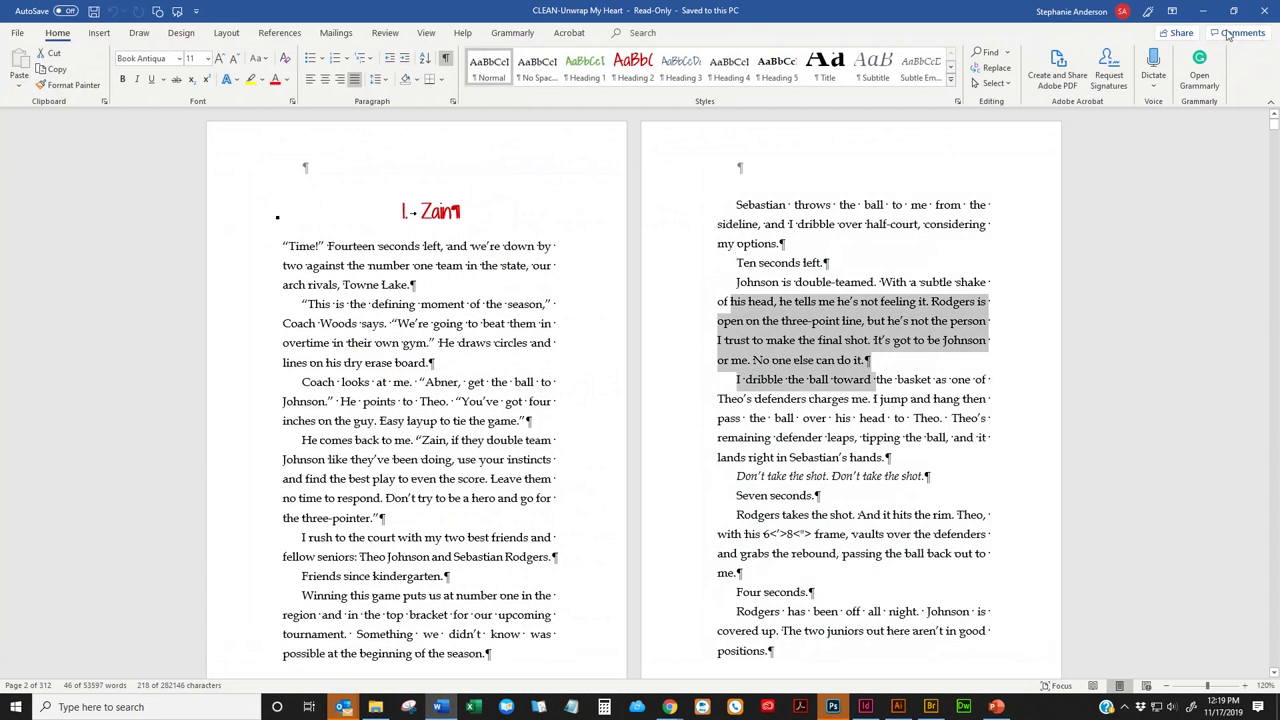
left_click(17, 33)
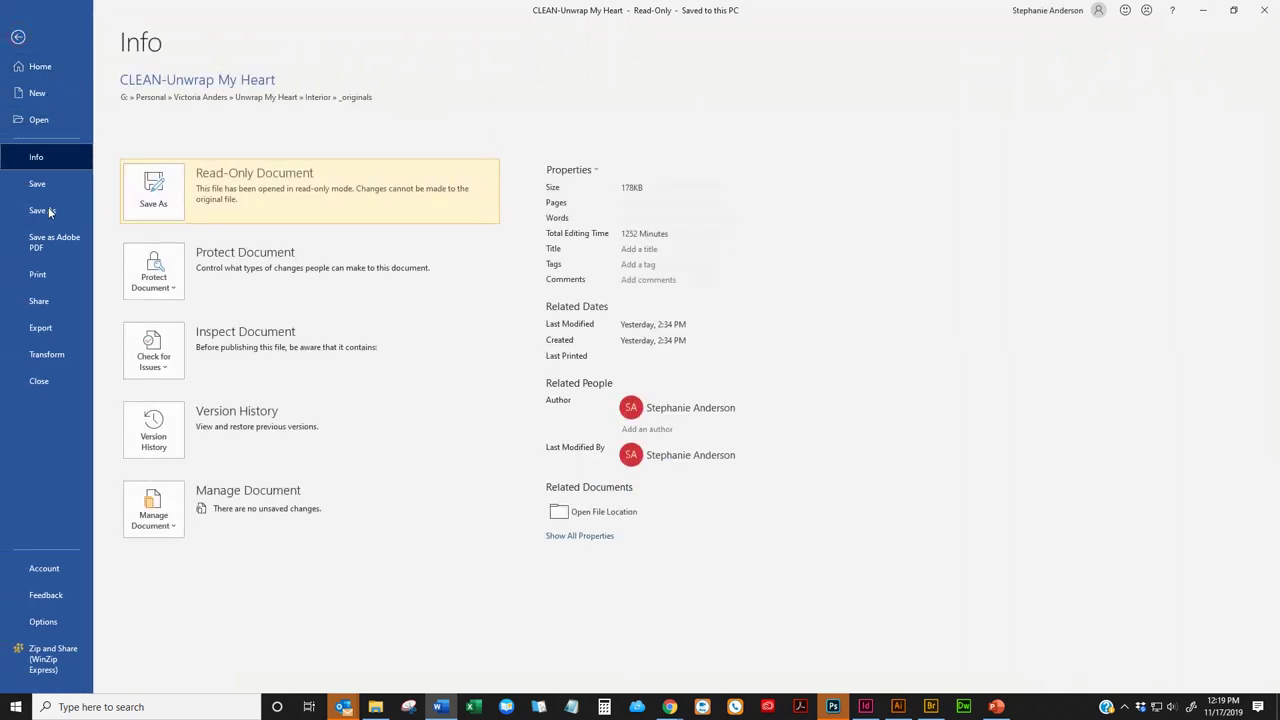
left_click(40, 381)
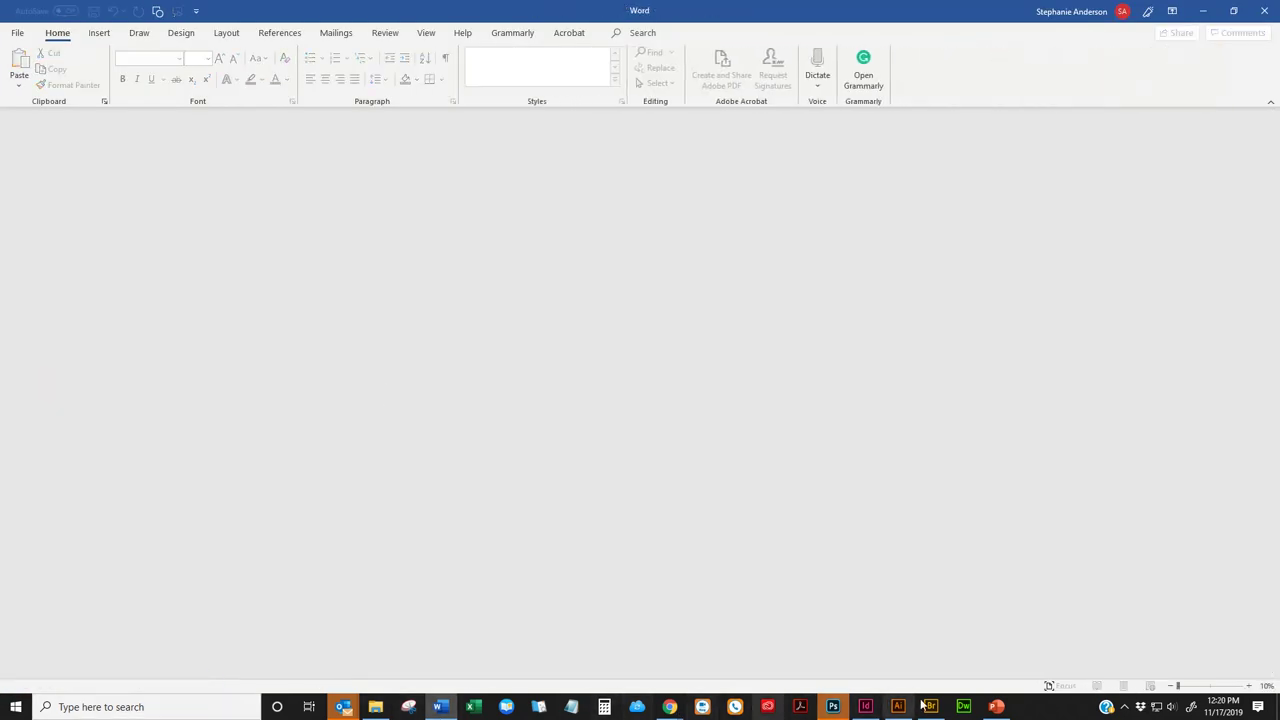
Step: Open the downloaded Unwrap My Heart.docx from Chrome and enable editing
mouse_move(669, 707)
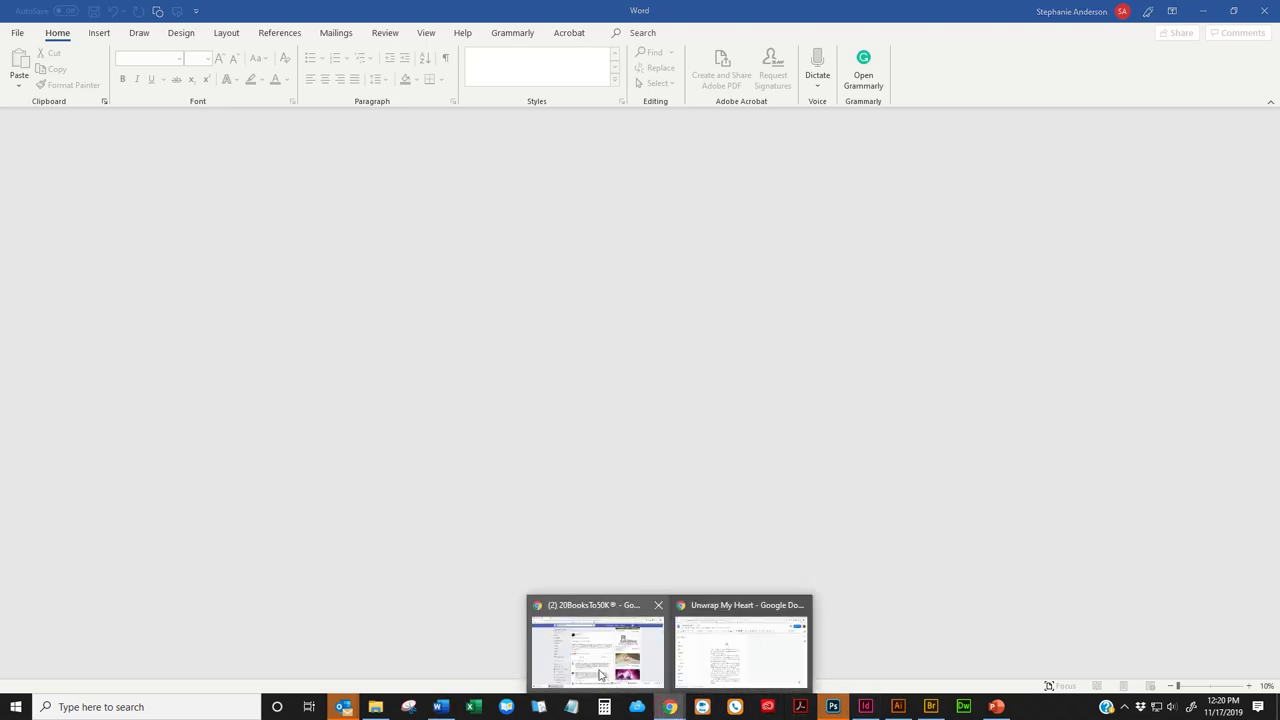
left_click(695, 659)
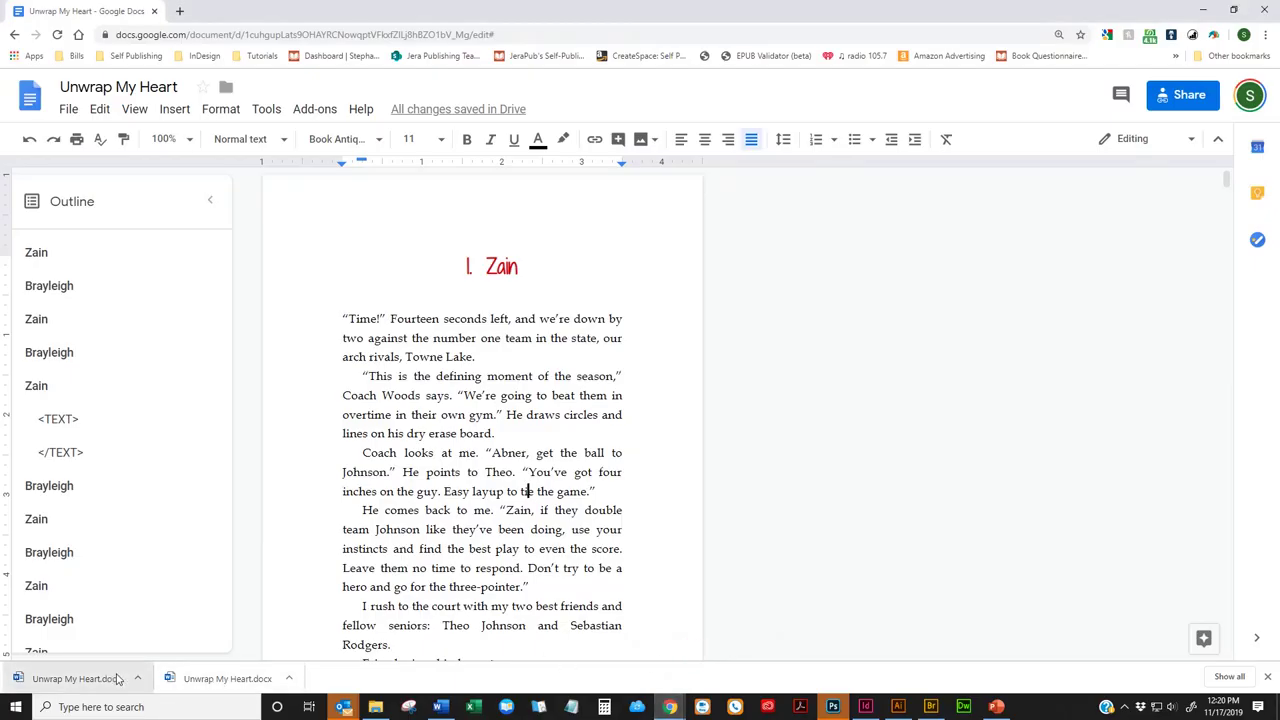
left_click(268, 684)
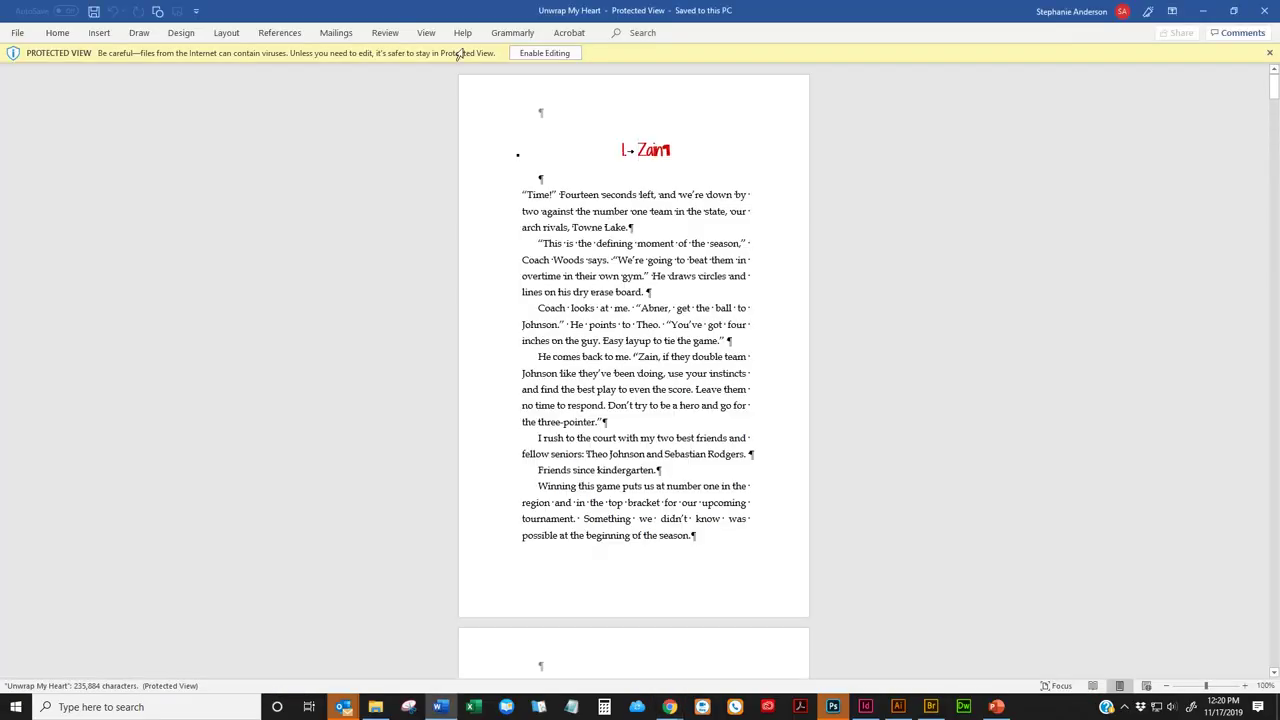
left_click(544, 52)
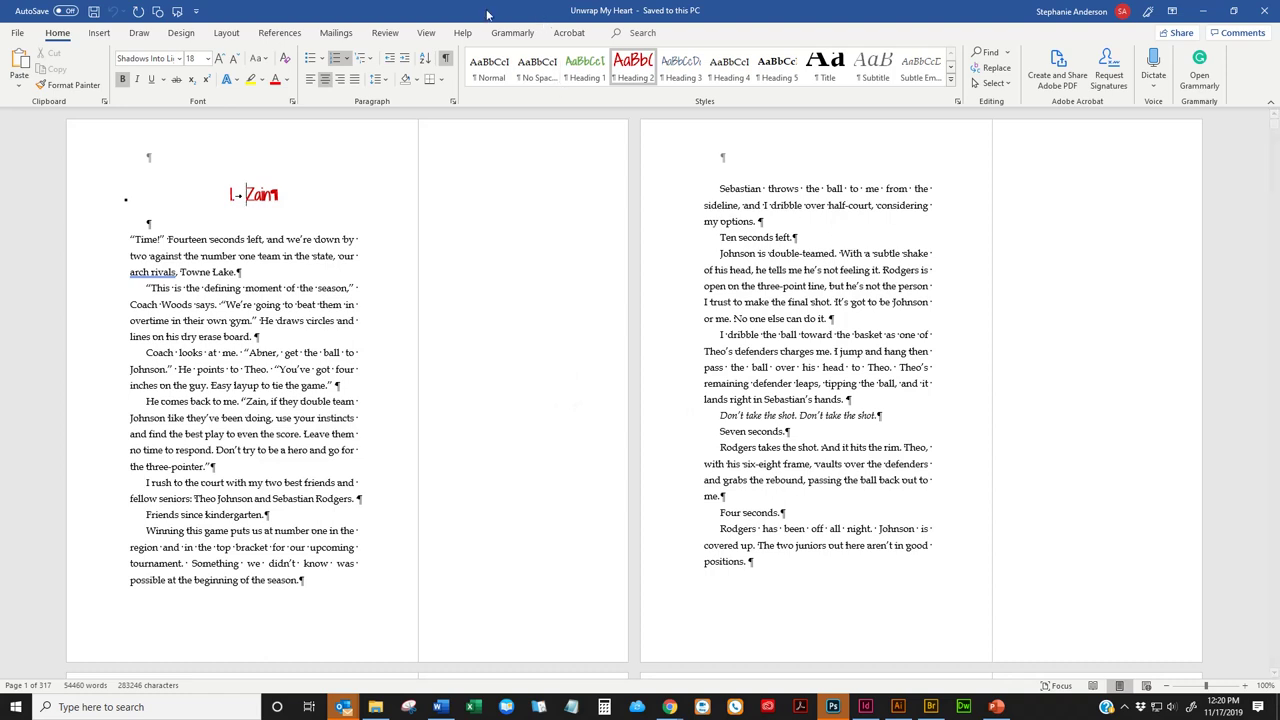
Step: On the Review tab, accept all changes and stop tracking, then delete all comments in the document
left_click(423, 34)
left_click(389, 35)
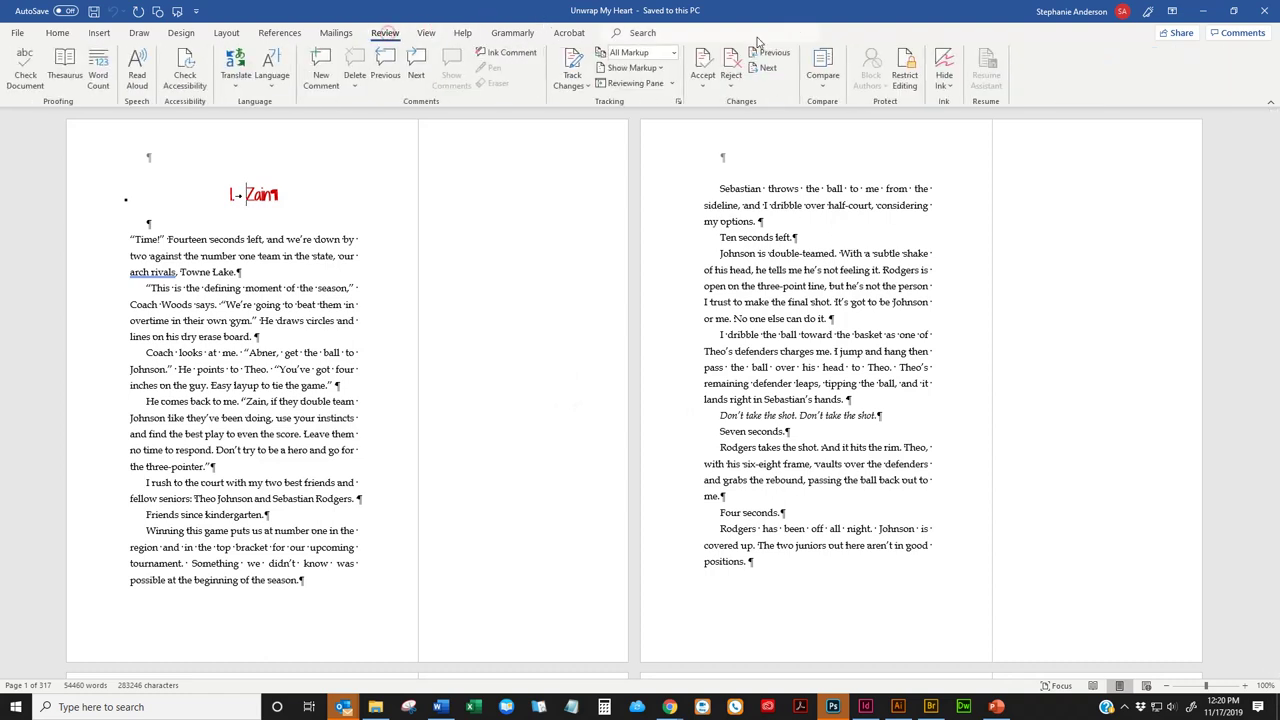
left_click(707, 88)
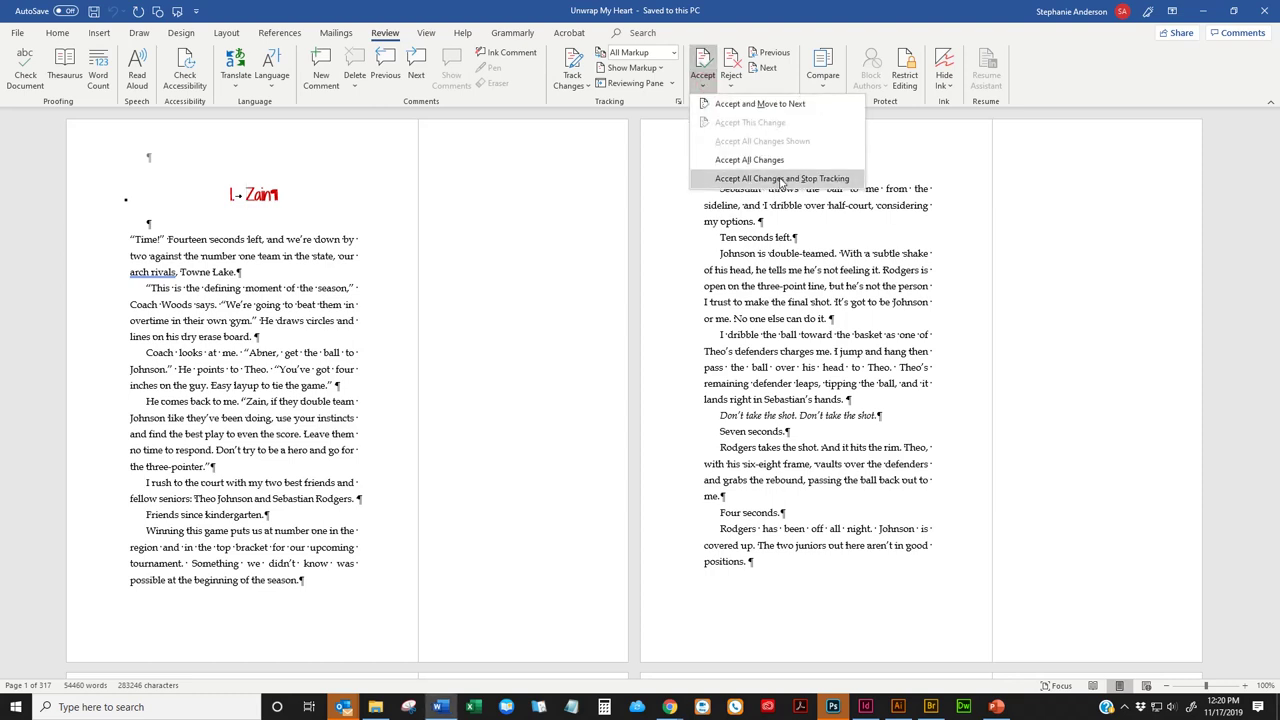
left_click(781, 181)
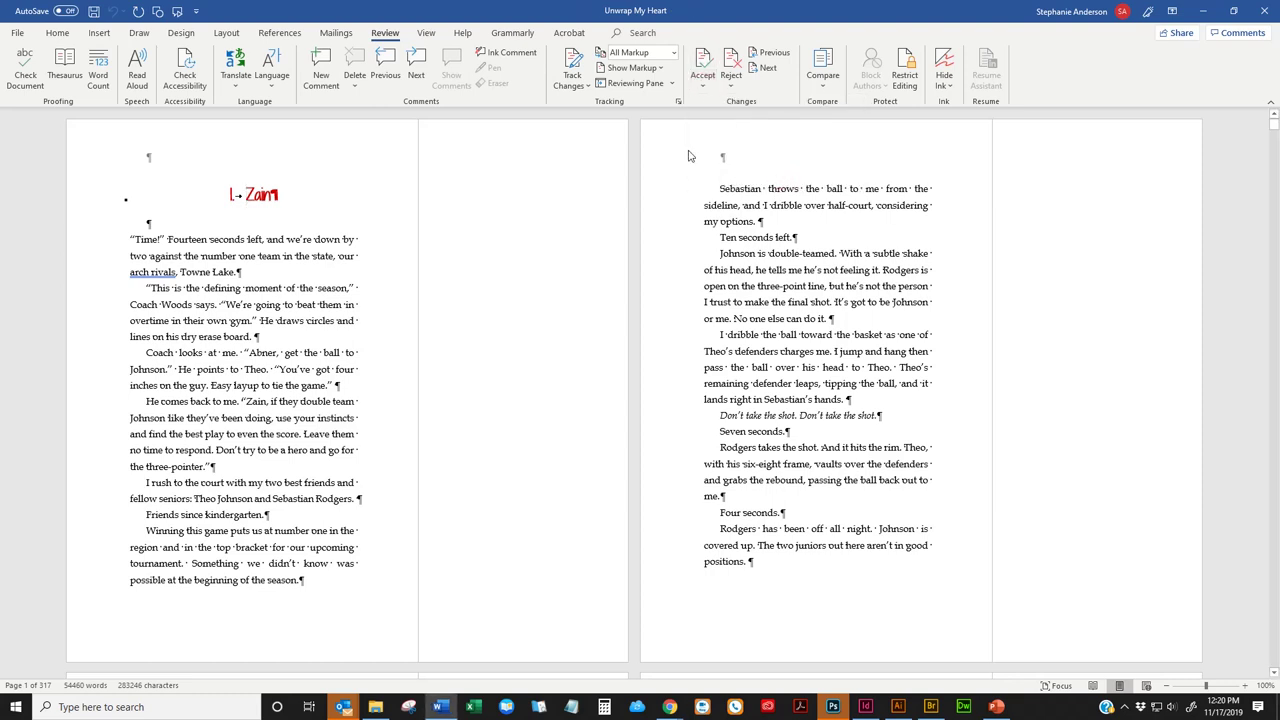
left_click(355, 87)
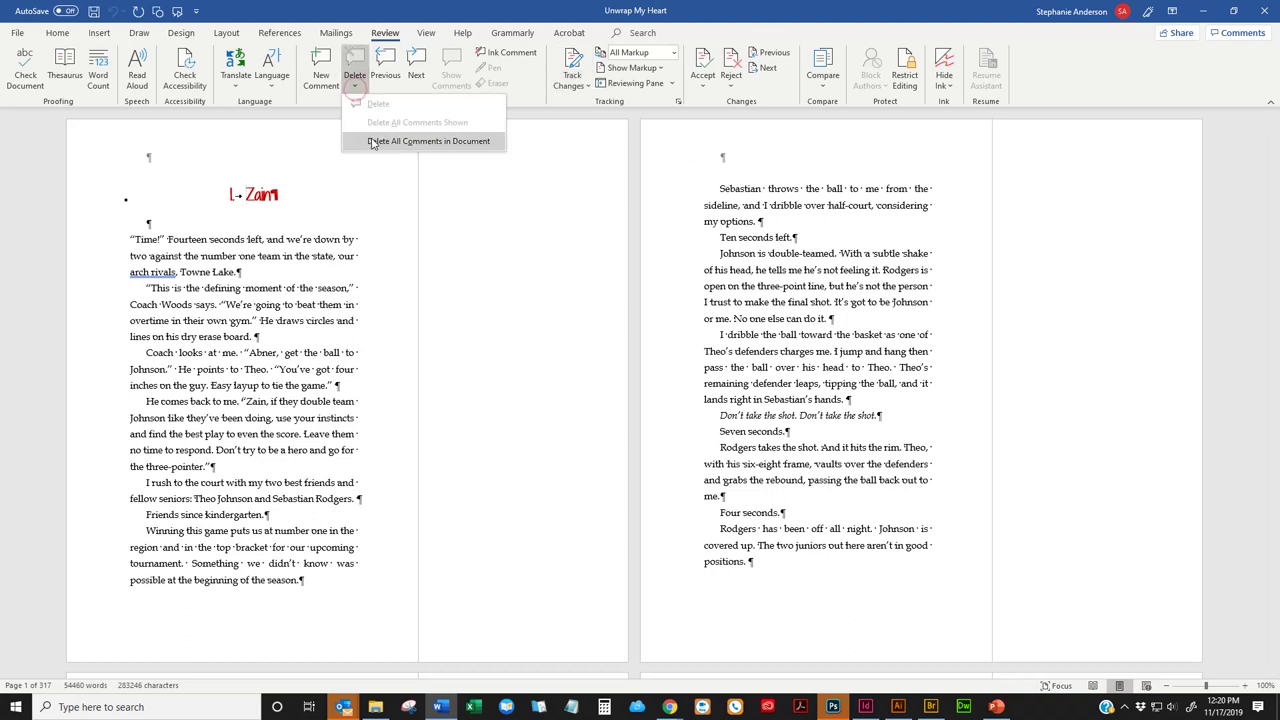
left_click(371, 144)
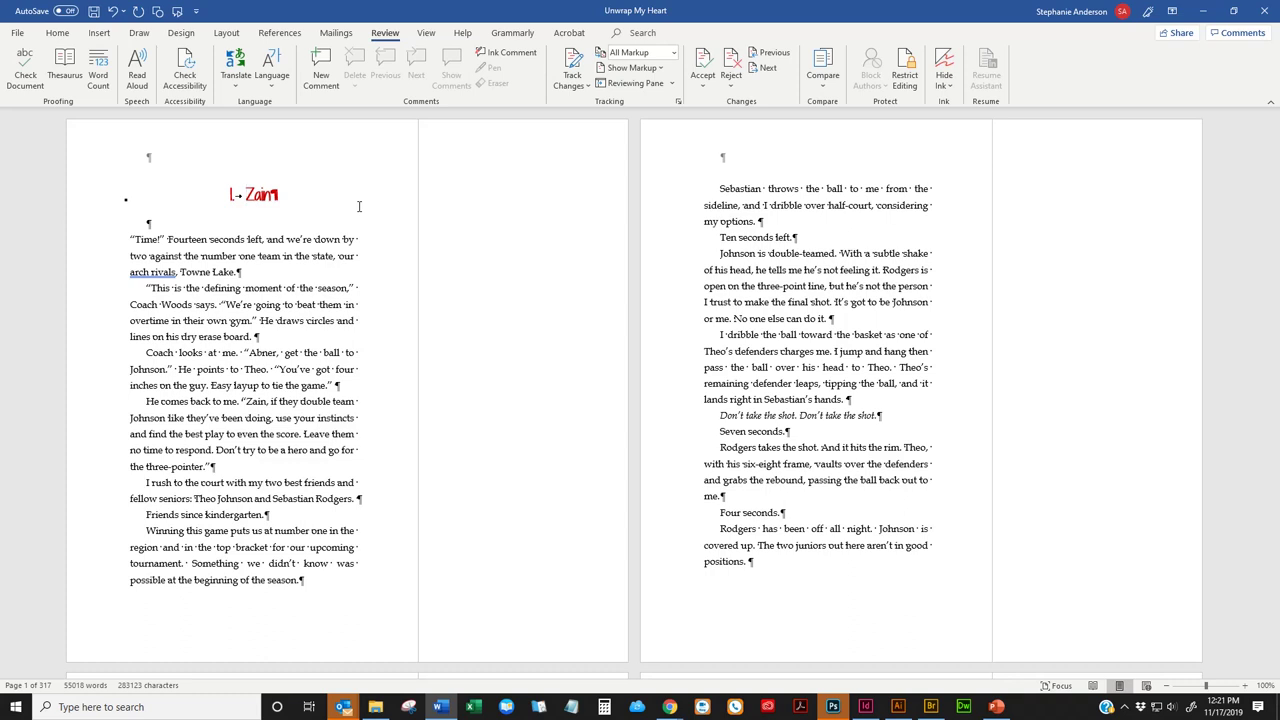
Step: Replace every double space with a single space, rerunning Replace All until 0 replacements
key("ctrl+h")
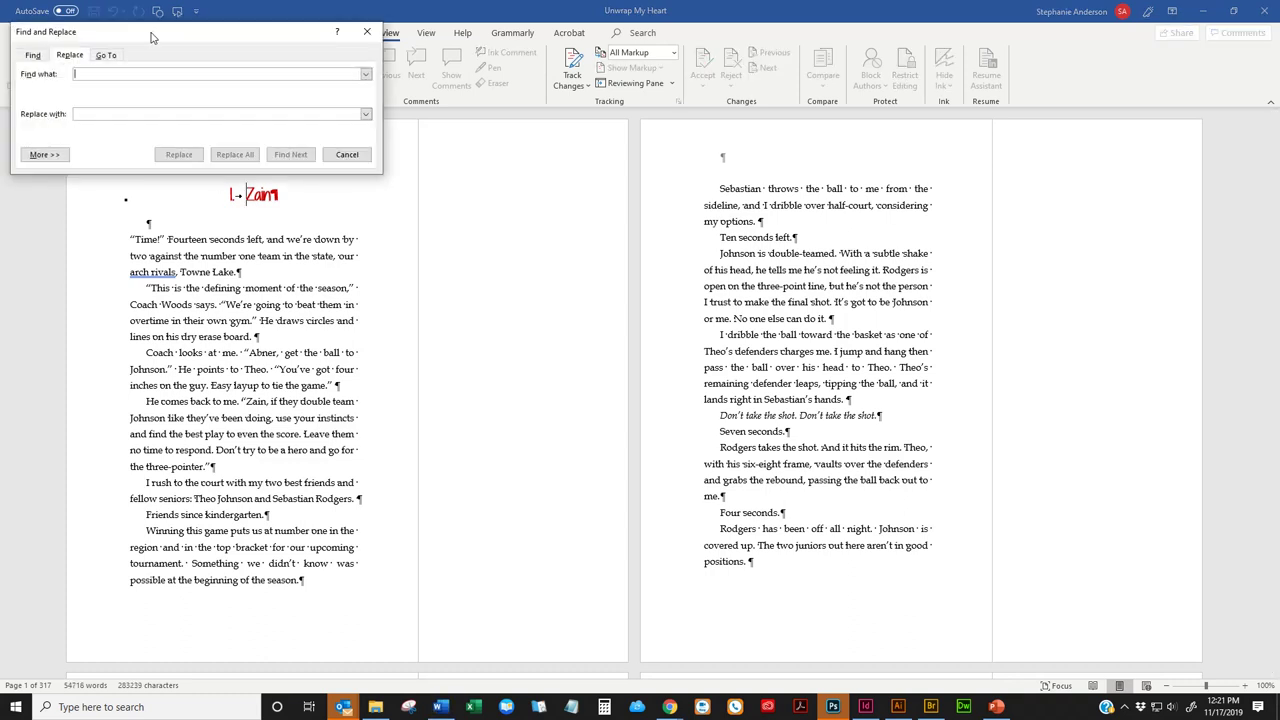
left_click_drag(154, 37, 225, 68)
left_click_drag(617, 183, 616, 185)
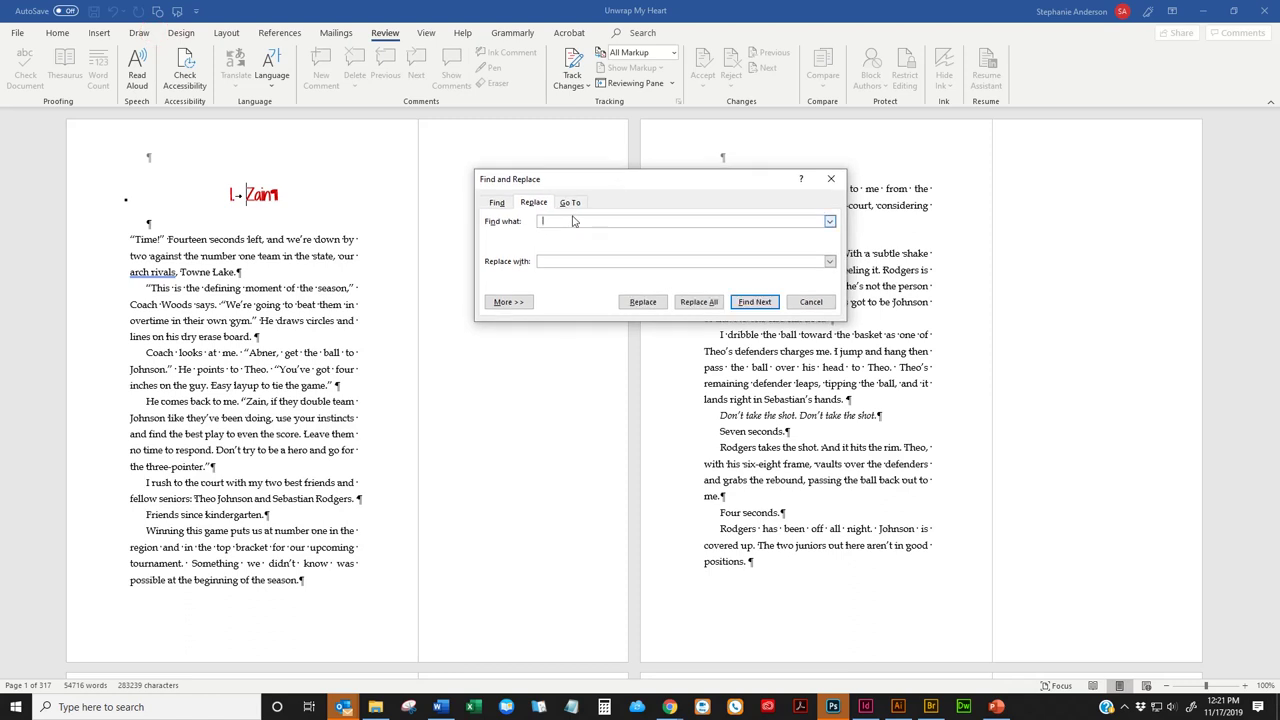
left_click(563, 261)
left_click(573, 221)
left_click(699, 301)
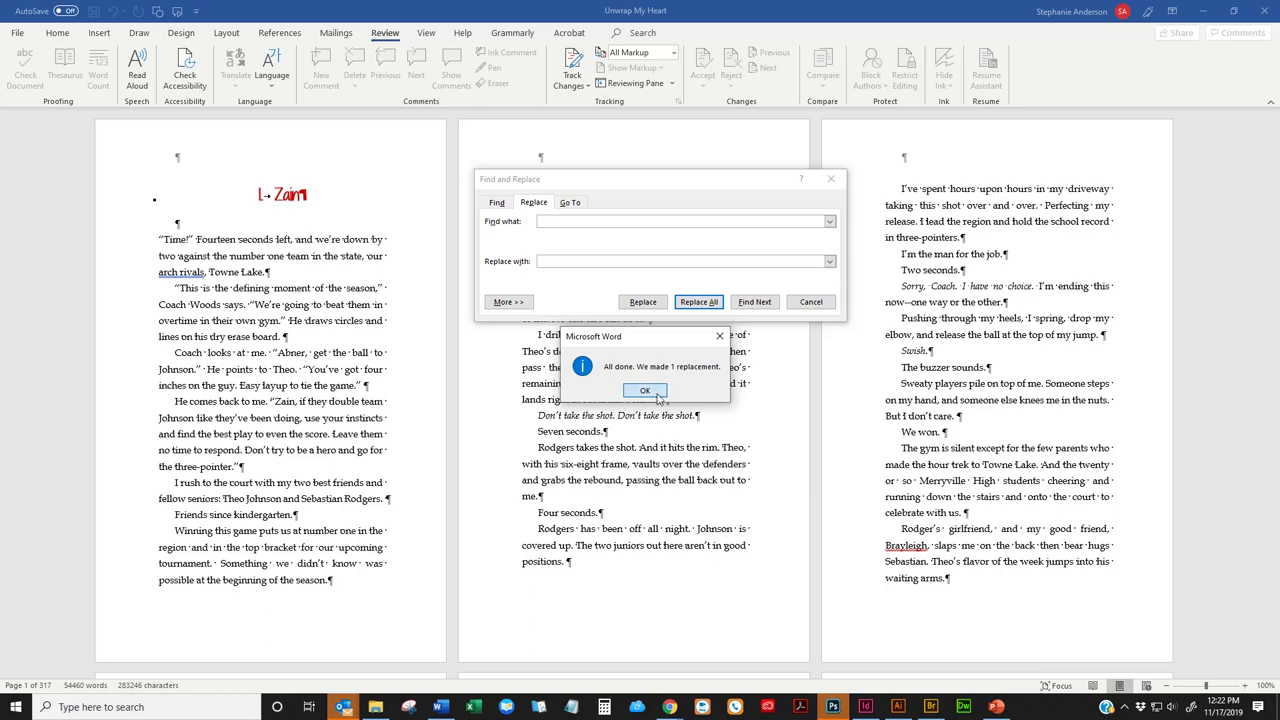
left_click(655, 390)
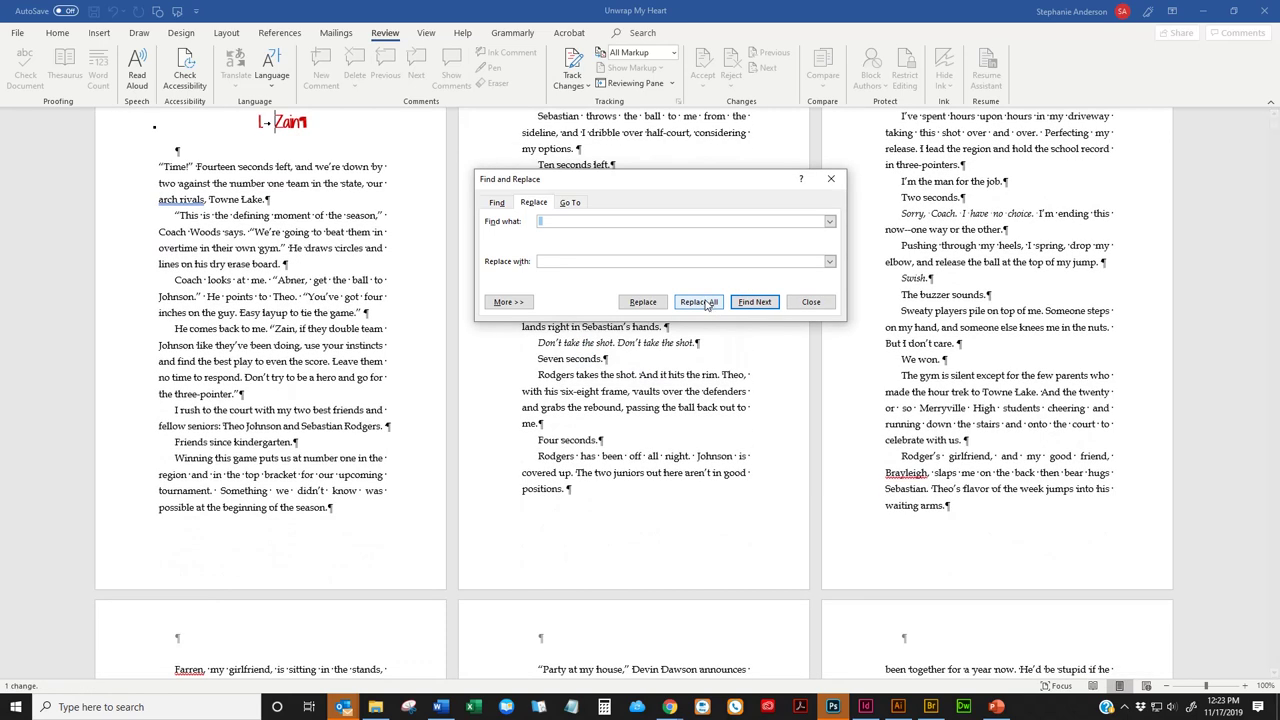
left_click(699, 301)
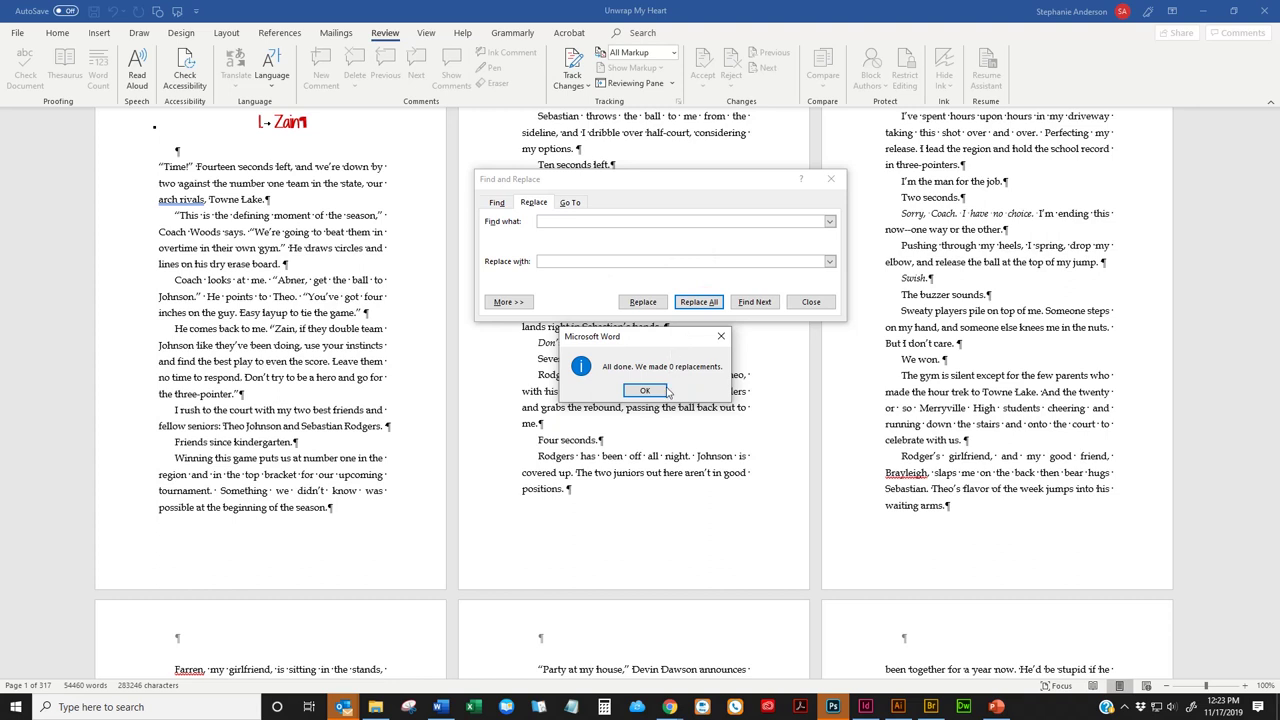
left_click(647, 391)
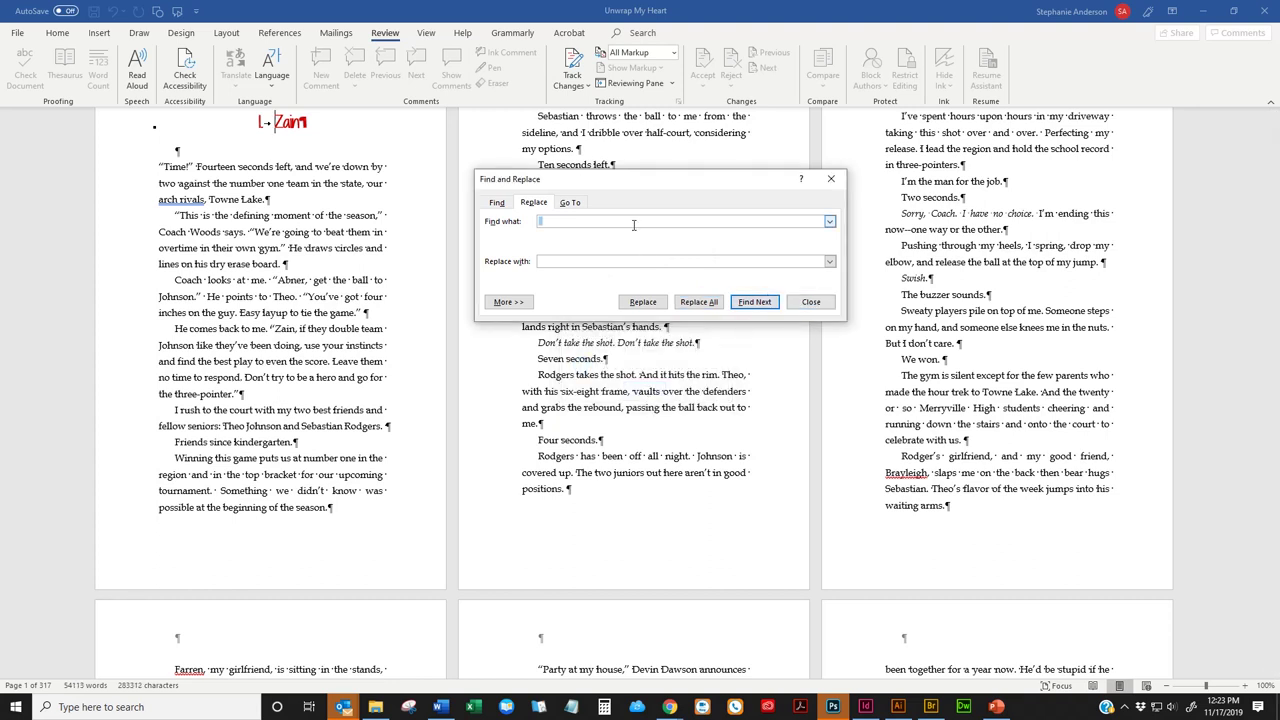
Step: Replace ' ^p' with '^p' (325 replacements), then rerun to confirm none remain
key("BackSpace")
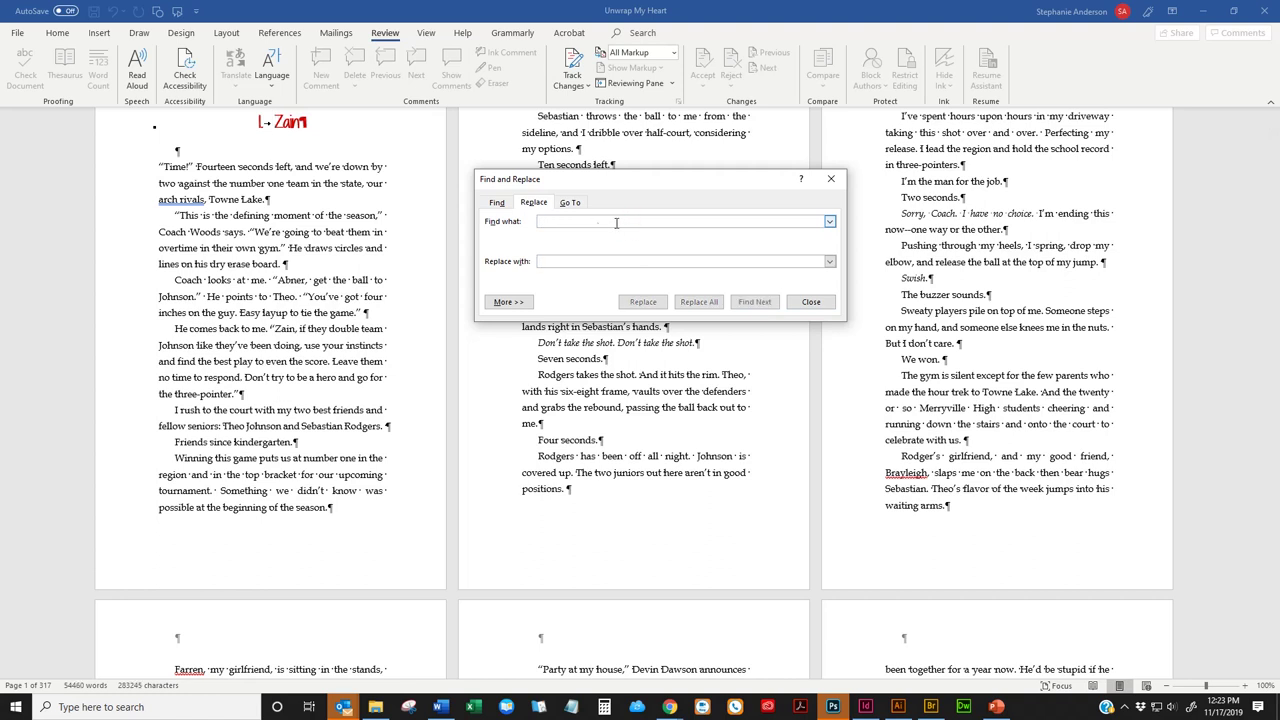
left_click(622, 221)
type("^p")
left_click(590, 261)
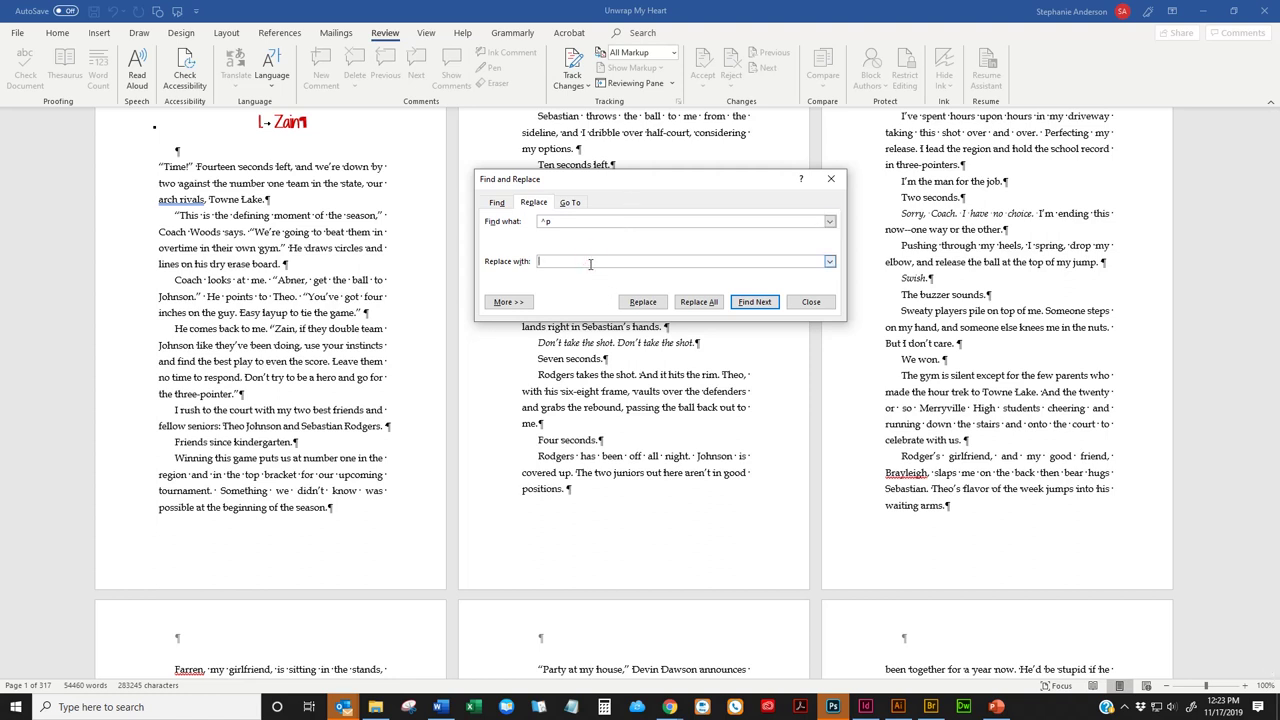
type("^p")
double_click(551, 222)
double_click(552, 261)
left_click(699, 301)
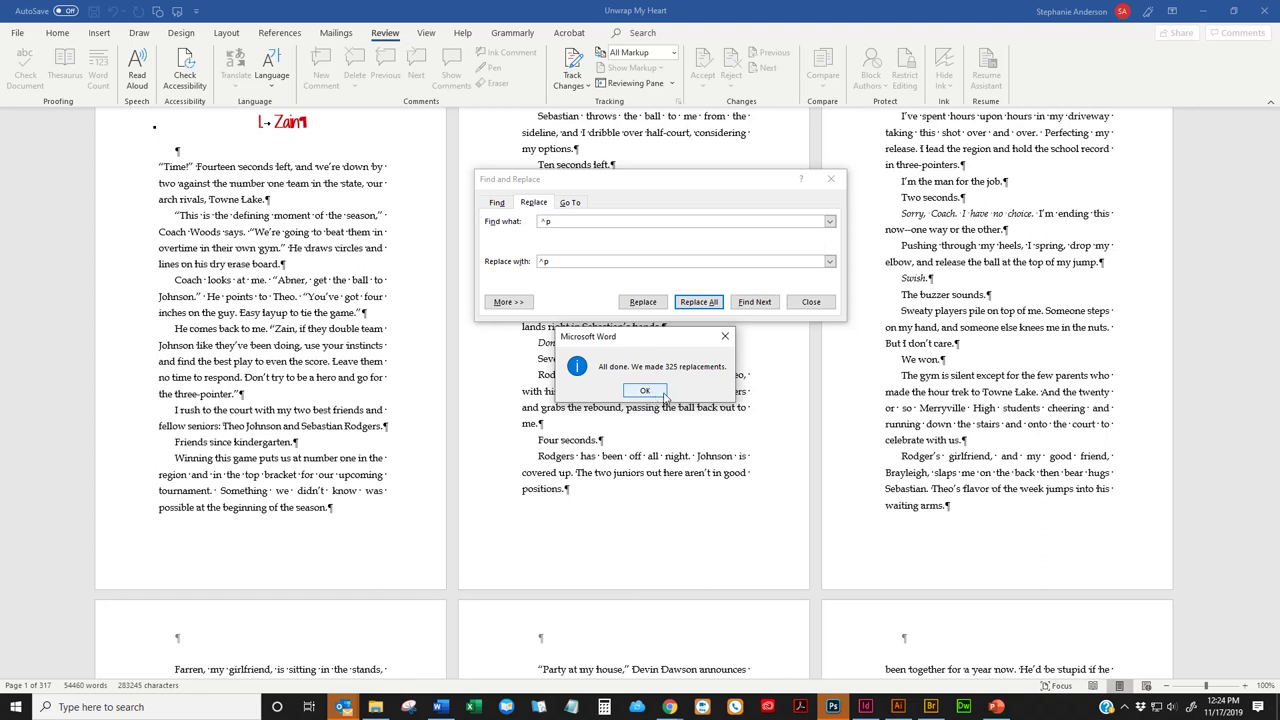
left_click(645, 391)
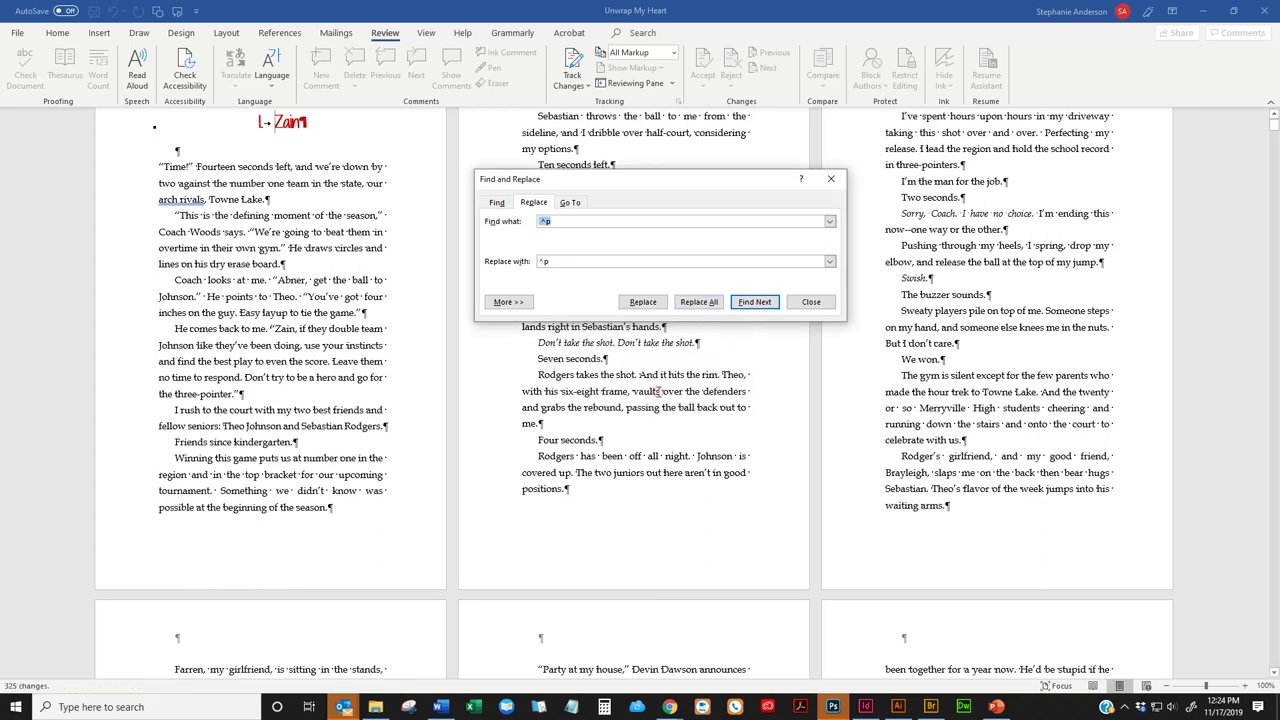
left_click(699, 301)
left_click(645, 391)
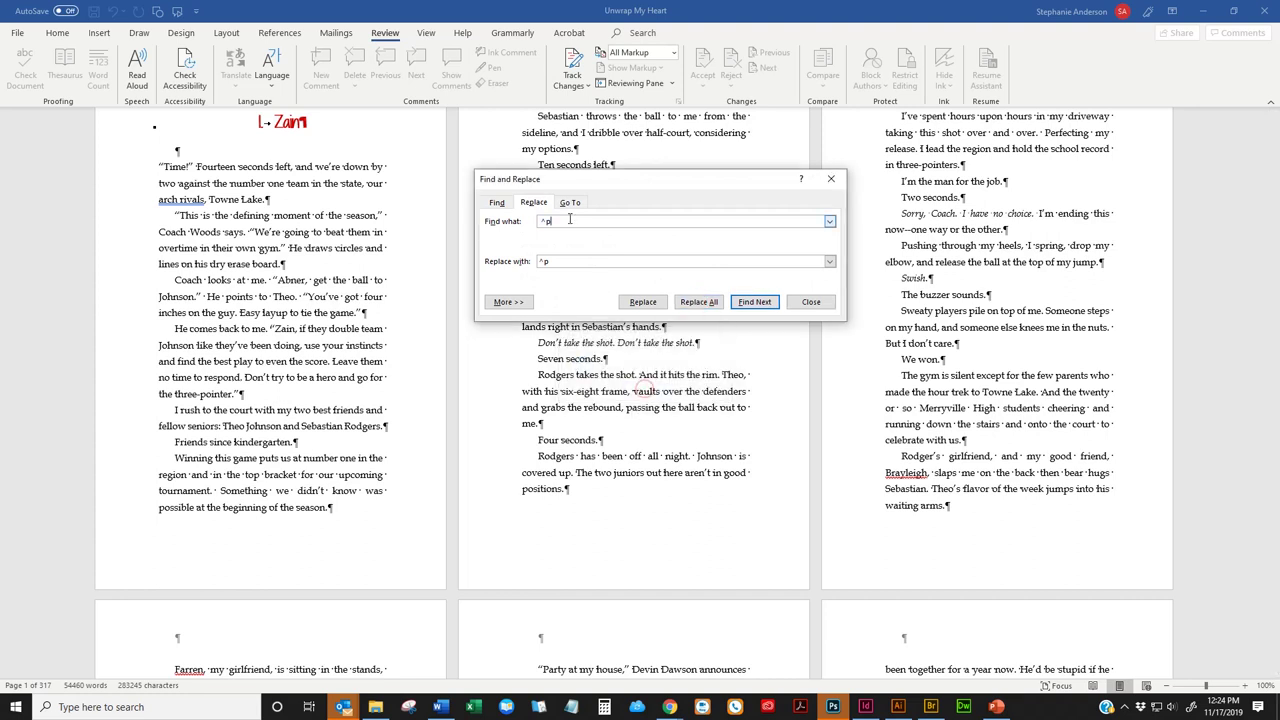
left_click(578, 221)
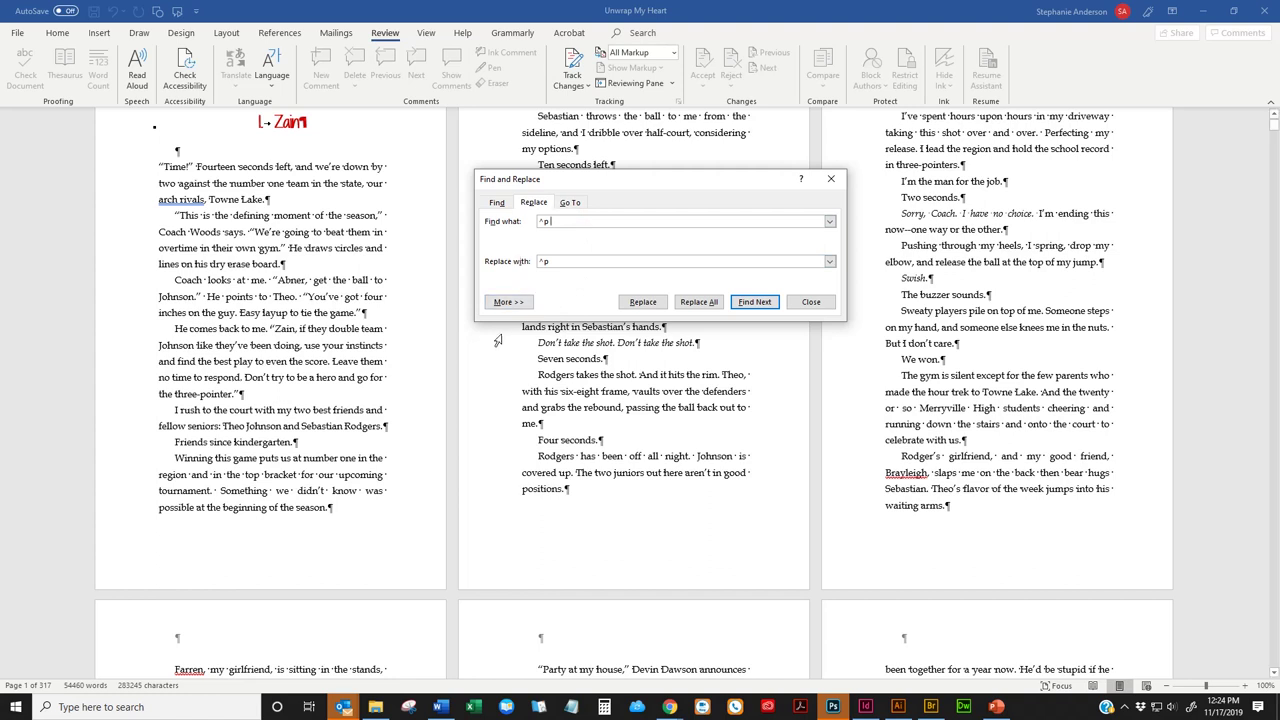
Step: Replace '^p ' with '^p' to remove 14 leading spaces, then clear the Find what text
left_click(714, 305)
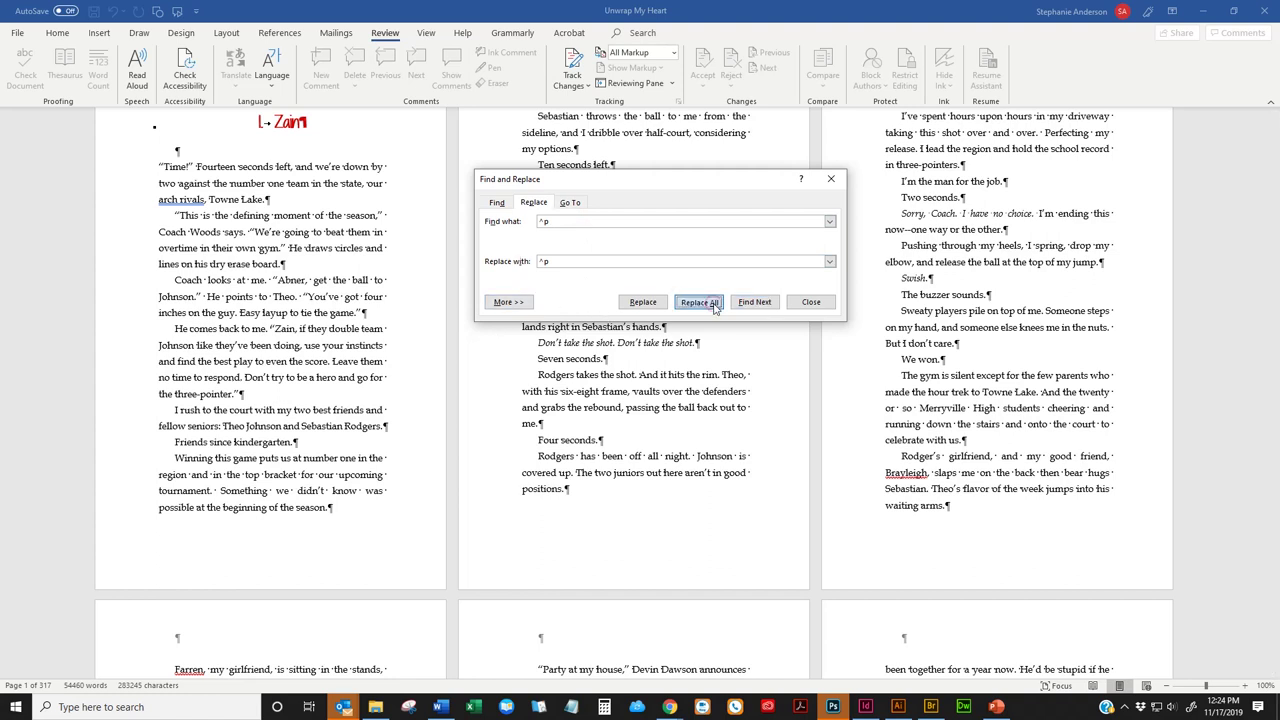
left_click(644, 391)
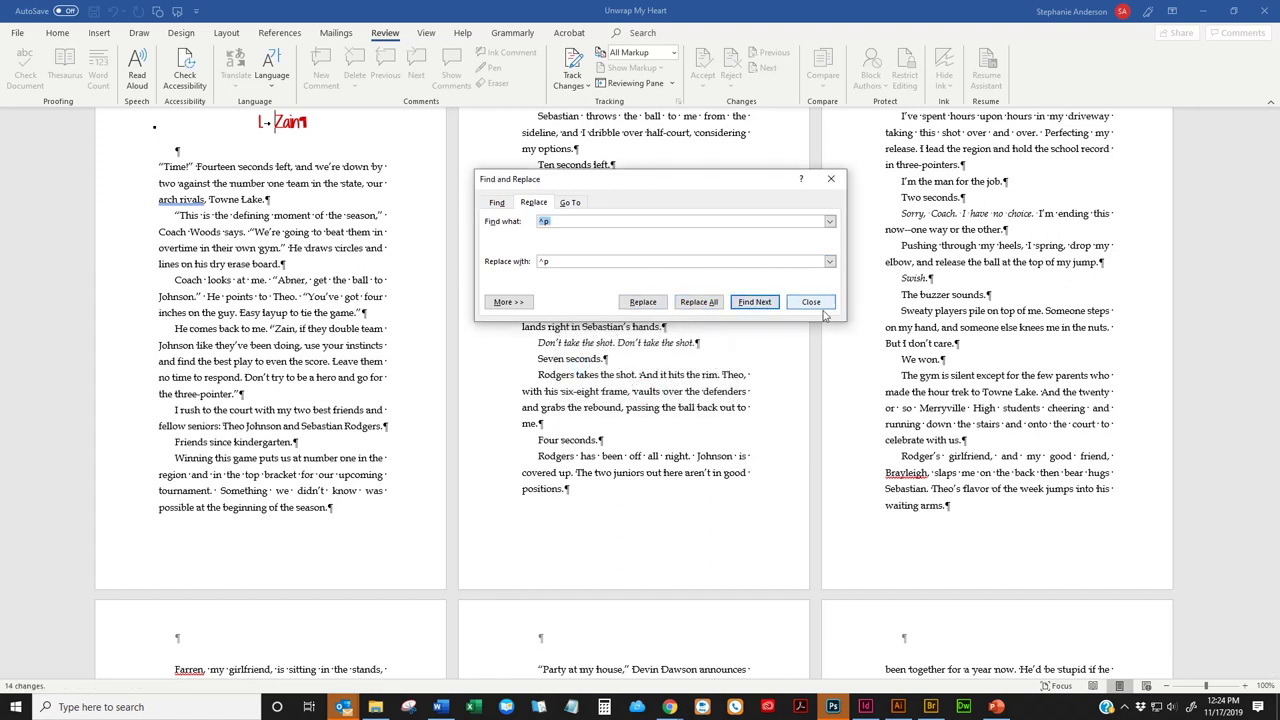
key("BackSpace")
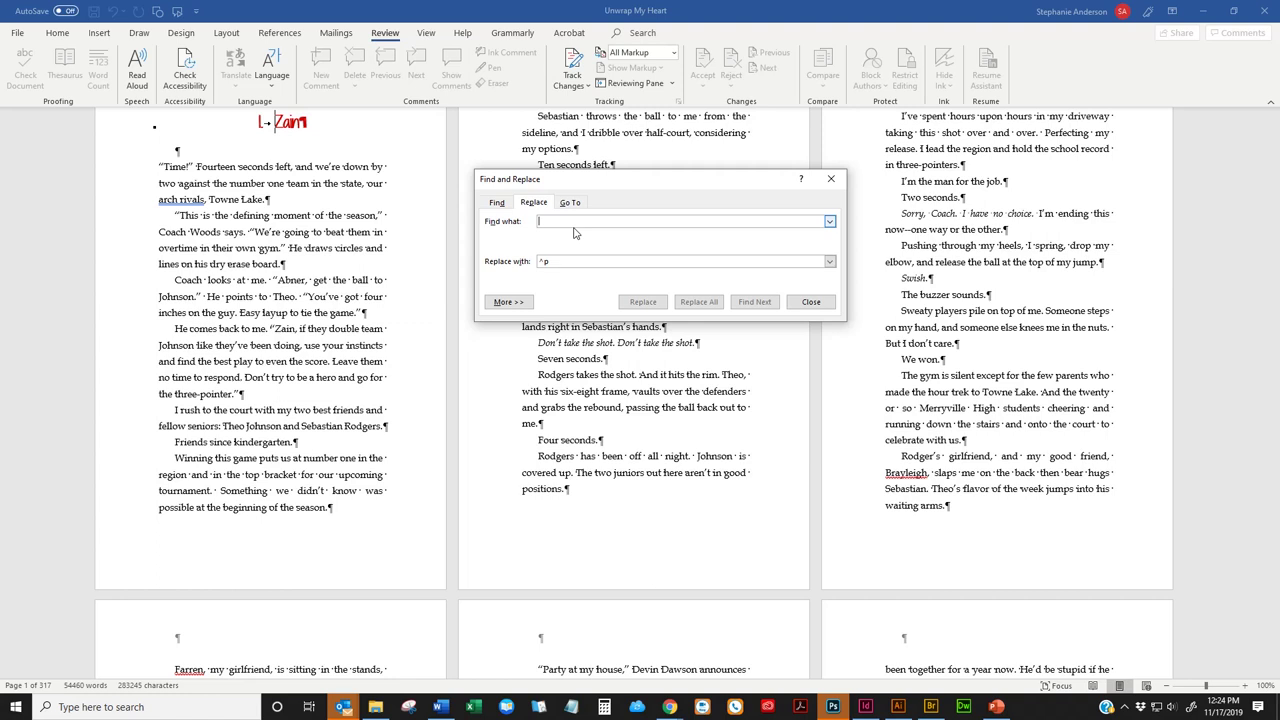
Step: Set Find what to ^p^p with ^p as replacement, and add an empty paragraph after 'with her.'
type("^p^p")
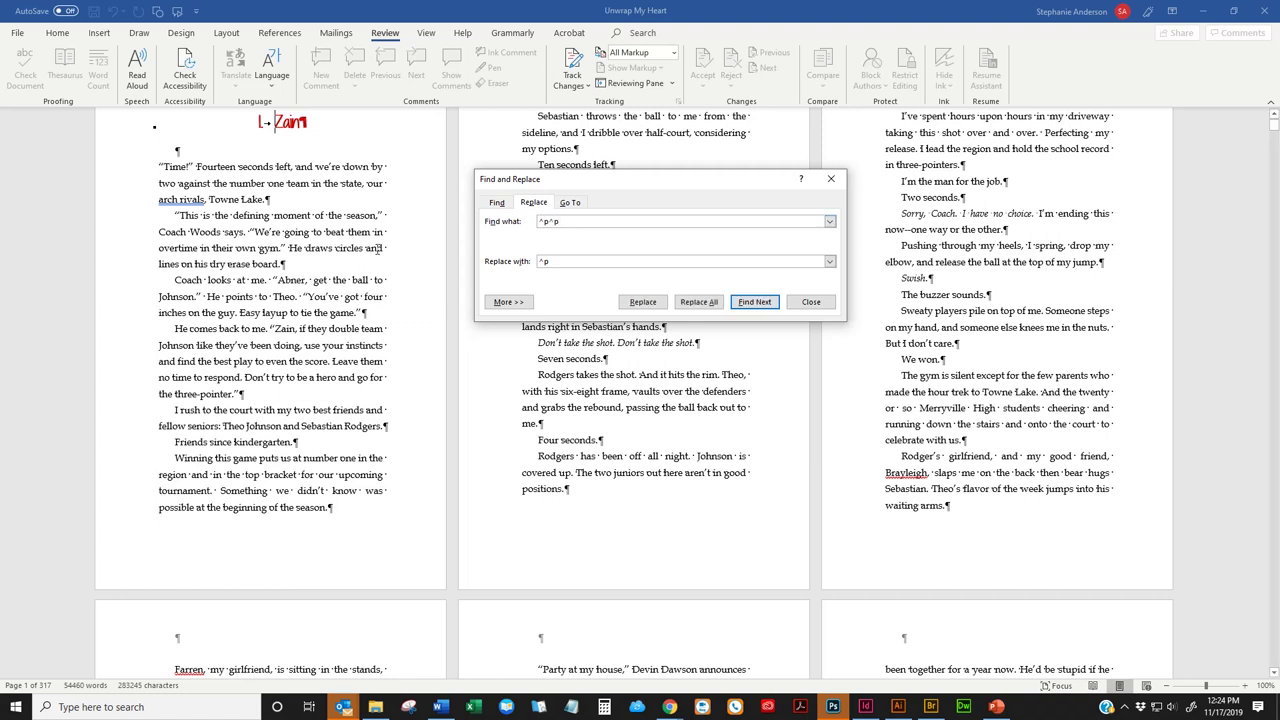
left_click(566, 261)
scroll(541, 503, "down", 15)
scroll(541, 503, "down", 2)
left_click(997, 397)
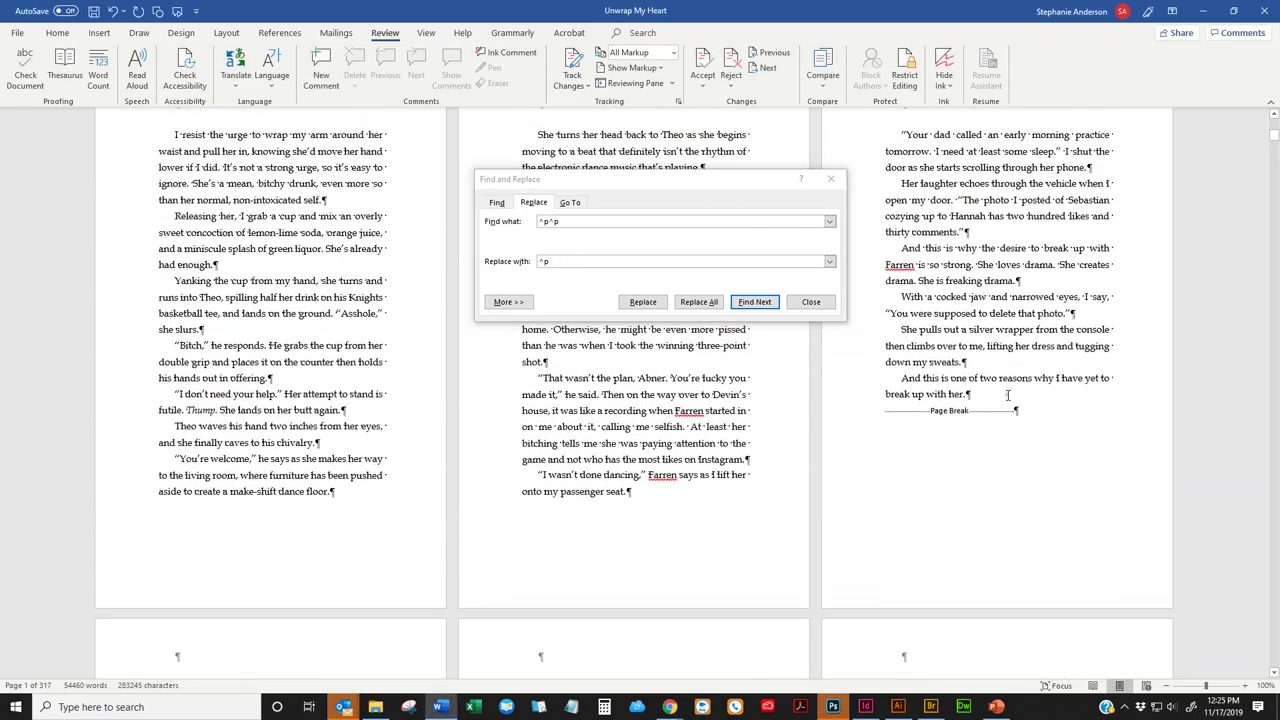
key("Return")
key("Return")
key("Return")
key("Return")
key("Return")
key("Return")
key("Return")
key("Return")
Step: Inspect the blank paragraph under the Brayleigh heading
scroll(941, 370, "down", 1)
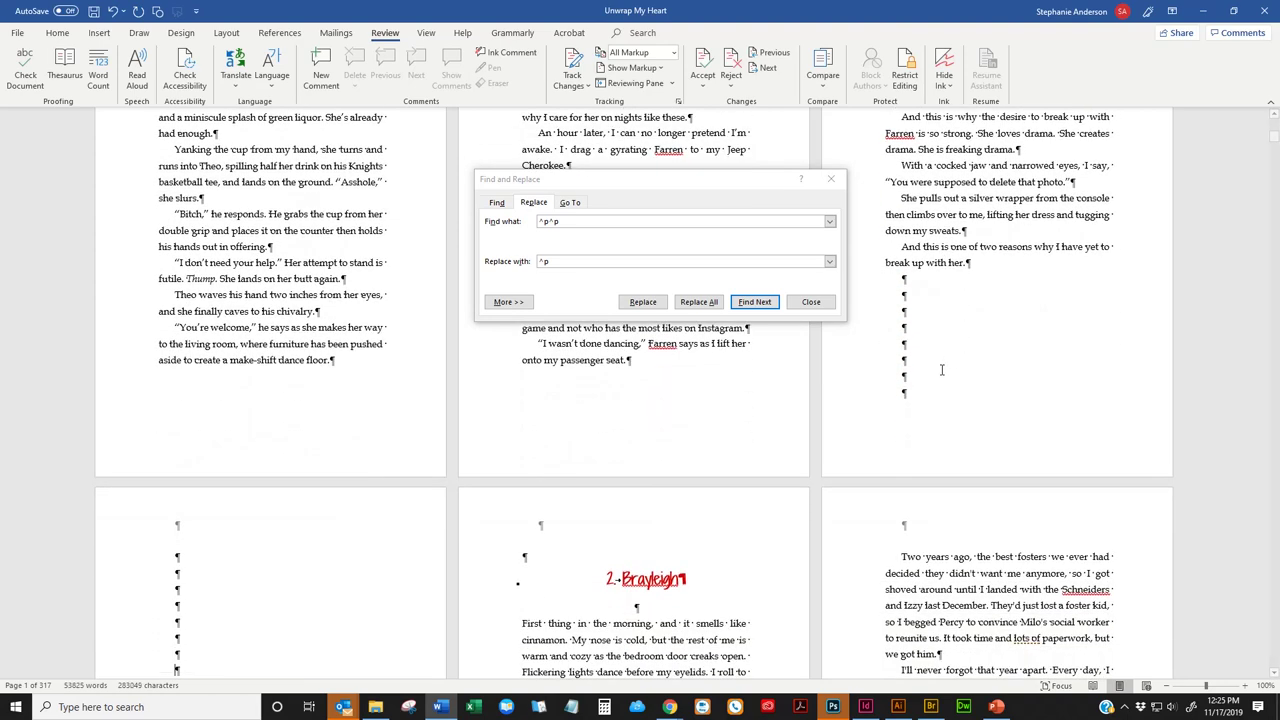
scroll(242, 480, "down", 4)
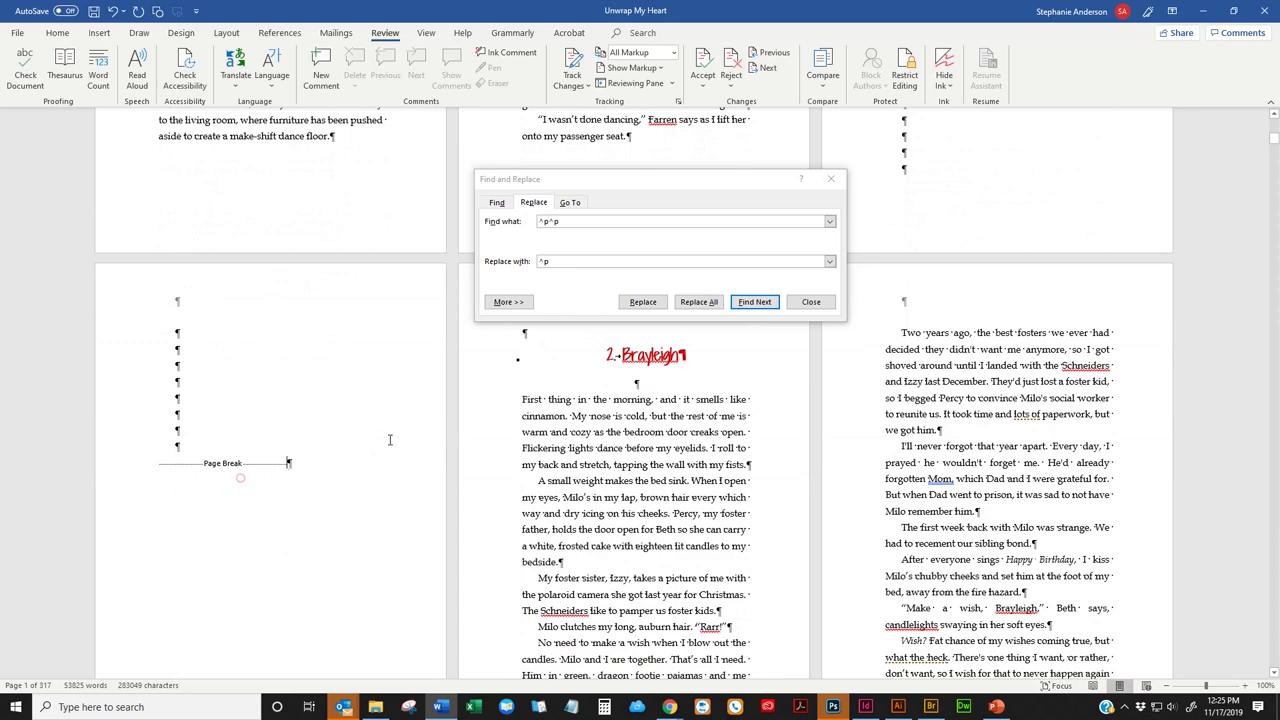
scroll(390, 440, "up", 3)
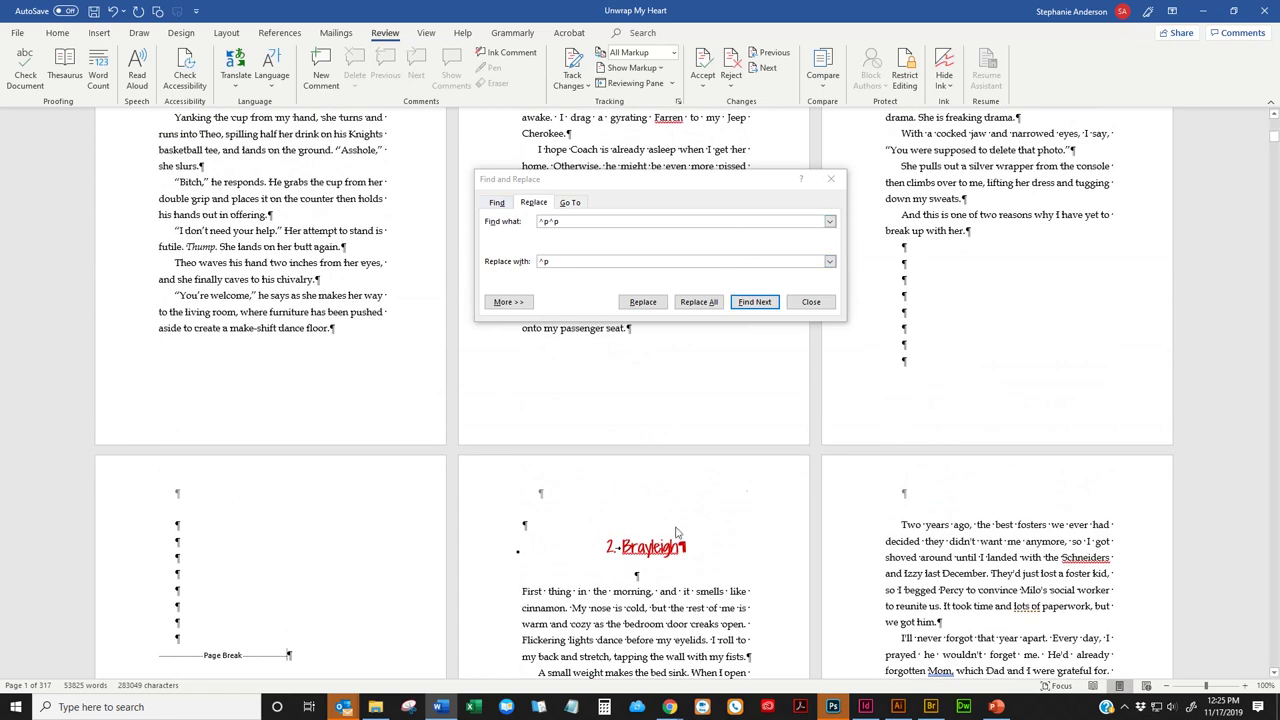
left_click_drag(689, 546, 698, 577)
left_click(633, 580)
scroll(670, 562, "down", 1)
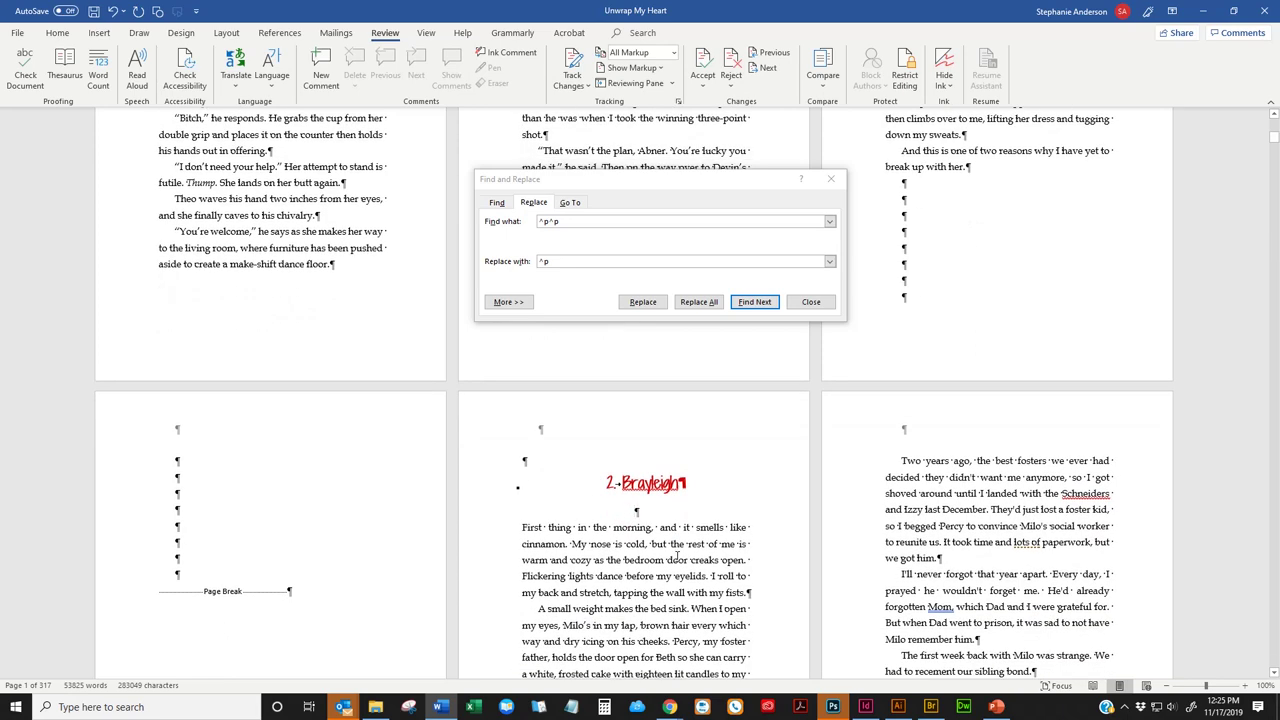
Step: Run Replace All for ^p^p → ^p repeatedly, from 109 replacements down to one per pass
left_click(698, 302)
left_click(633, 387)
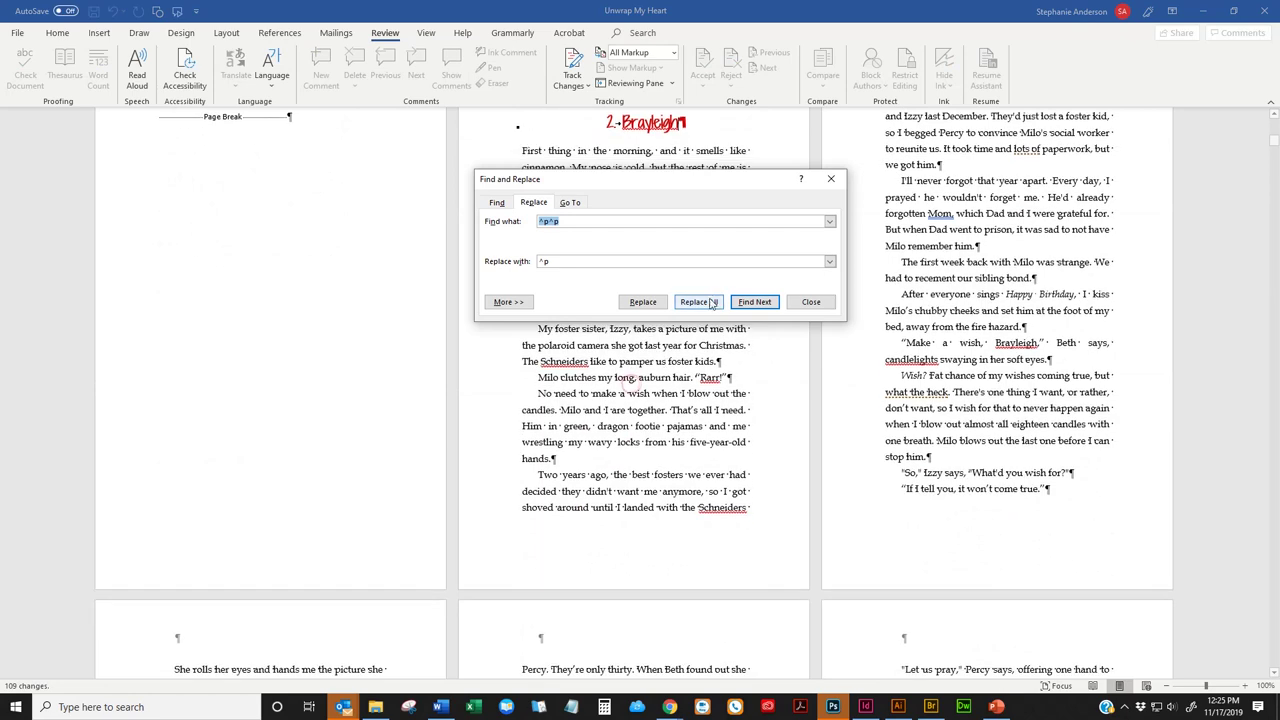
left_click(704, 306)
left_click(645, 391)
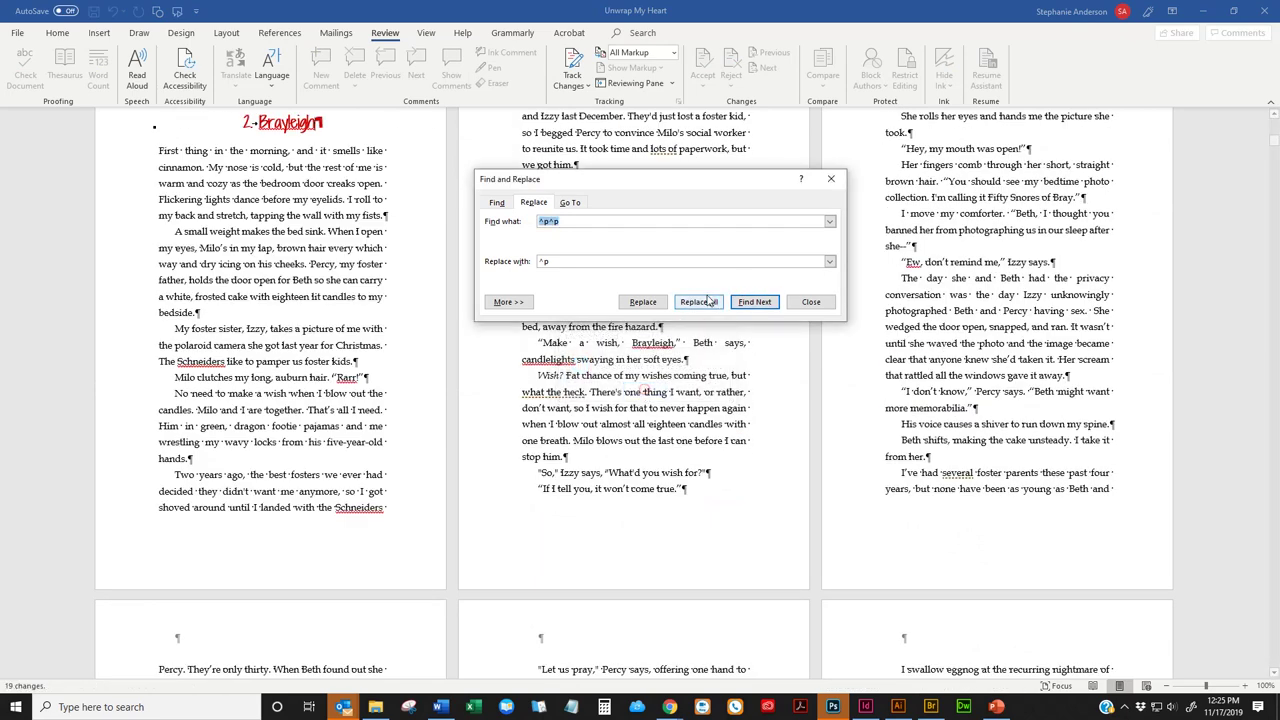
left_click(698, 302)
left_click(645, 391)
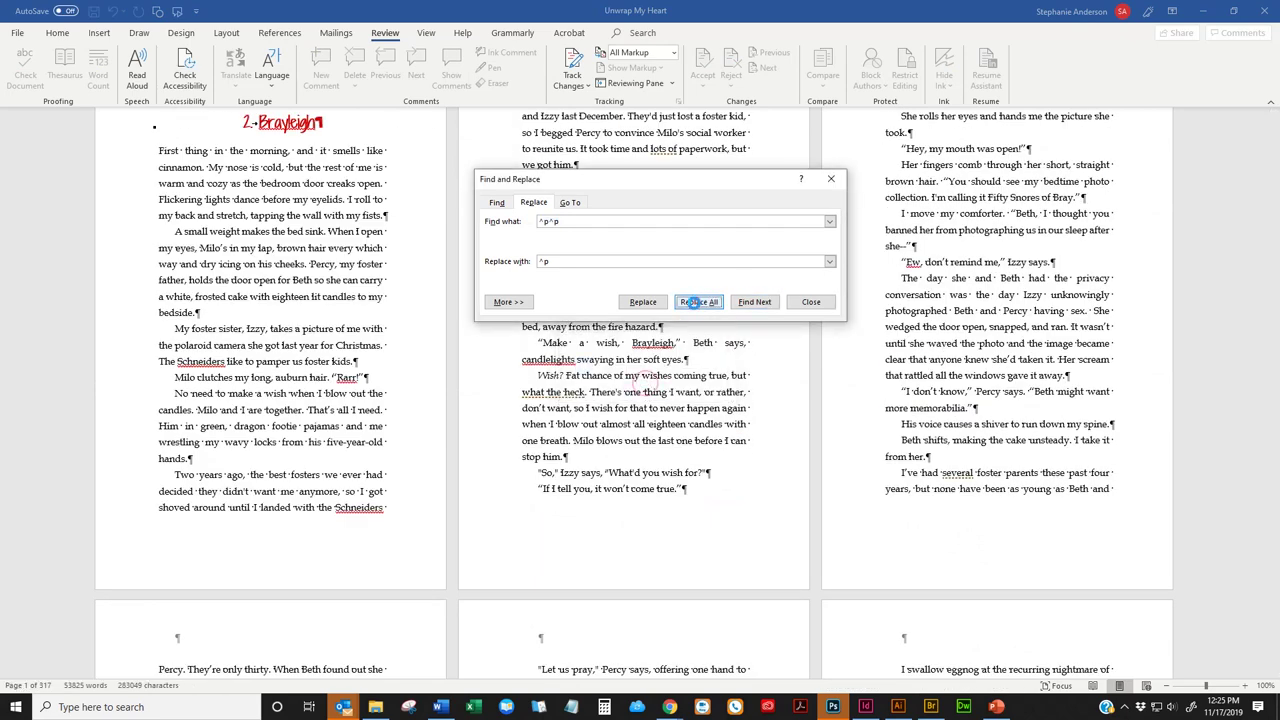
left_click(700, 303)
left_click(645, 391)
left_click(698, 302)
left_click(645, 391)
left_click(698, 302)
left_click(645, 391)
left_click(698, 302)
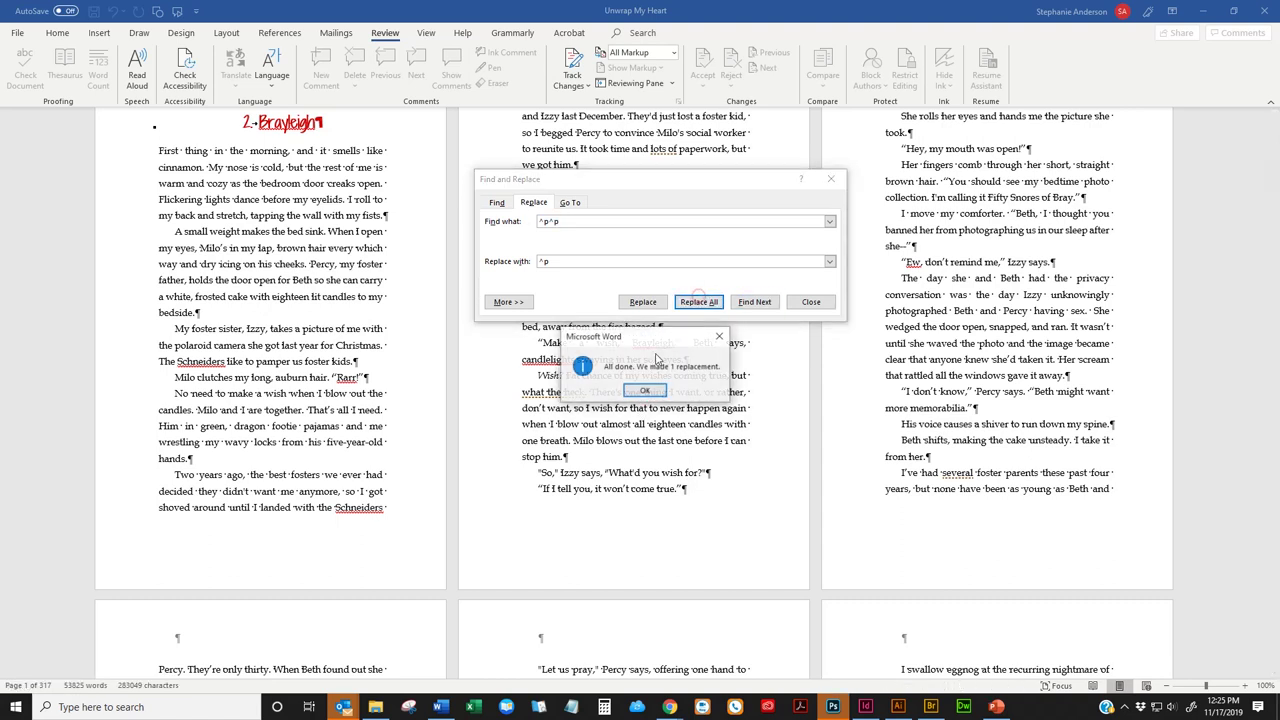
left_click(645, 391)
left_click(698, 302)
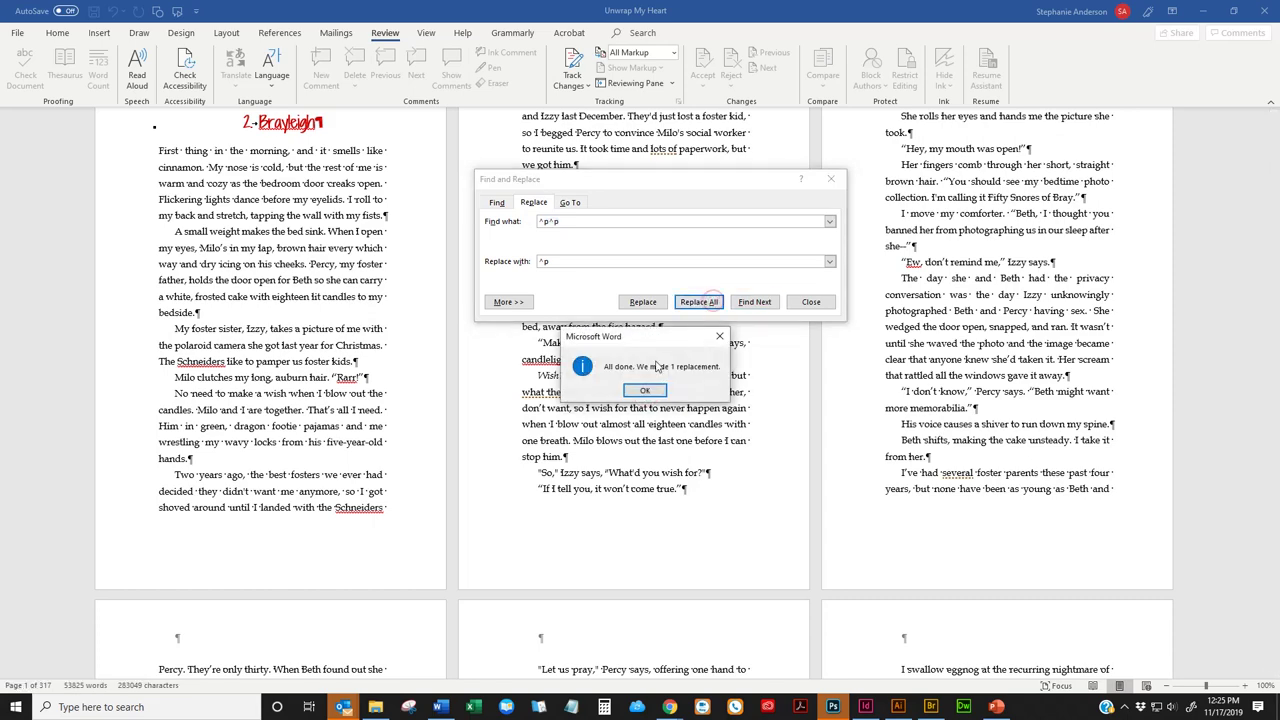
left_click(645, 391)
left_click(698, 302)
left_click(645, 391)
left_click(698, 302)
left_click(645, 391)
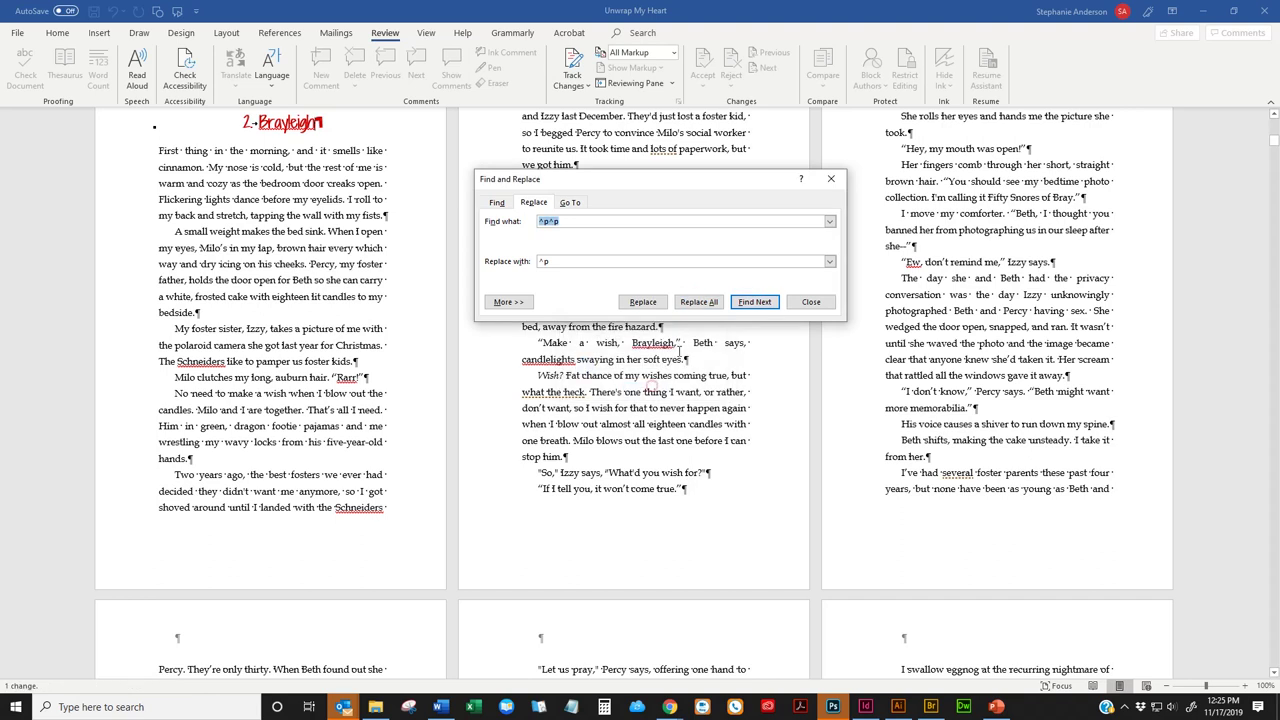
left_click(698, 302)
left_click(645, 391)
left_click(698, 302)
left_click(645, 391)
left_click(698, 302)
left_click(645, 391)
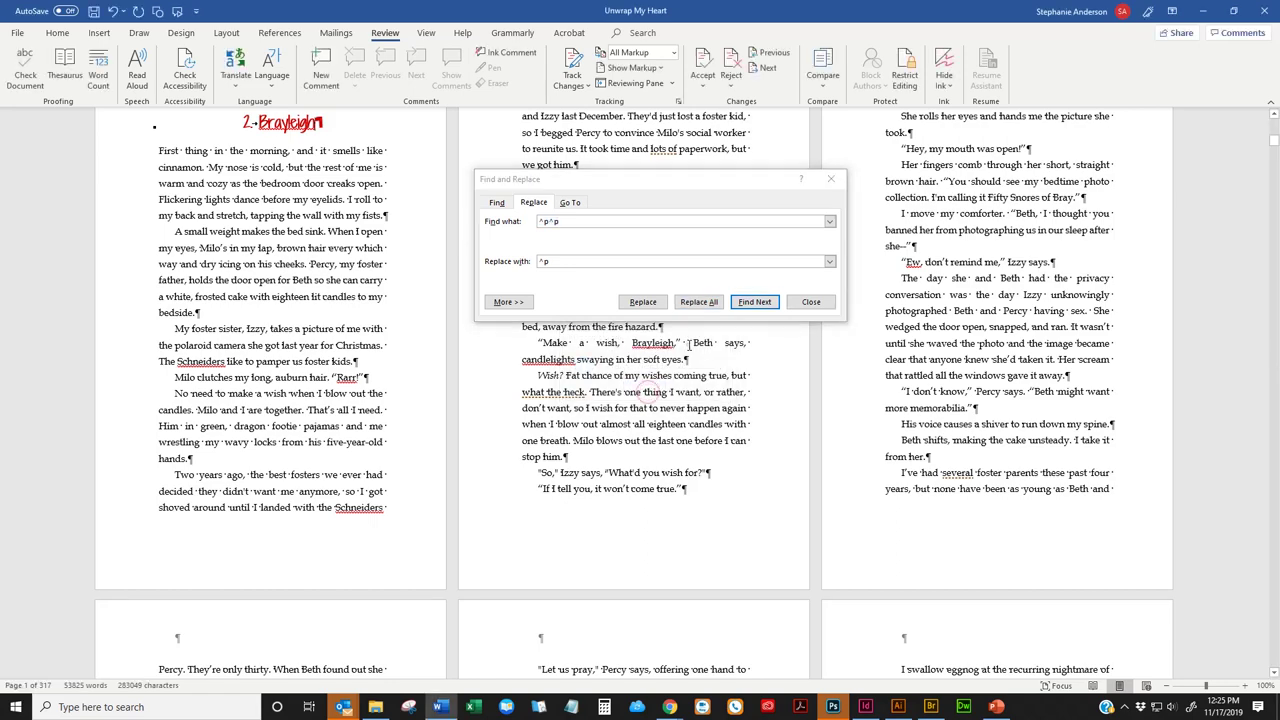
left_click(703, 304)
left_click(645, 391)
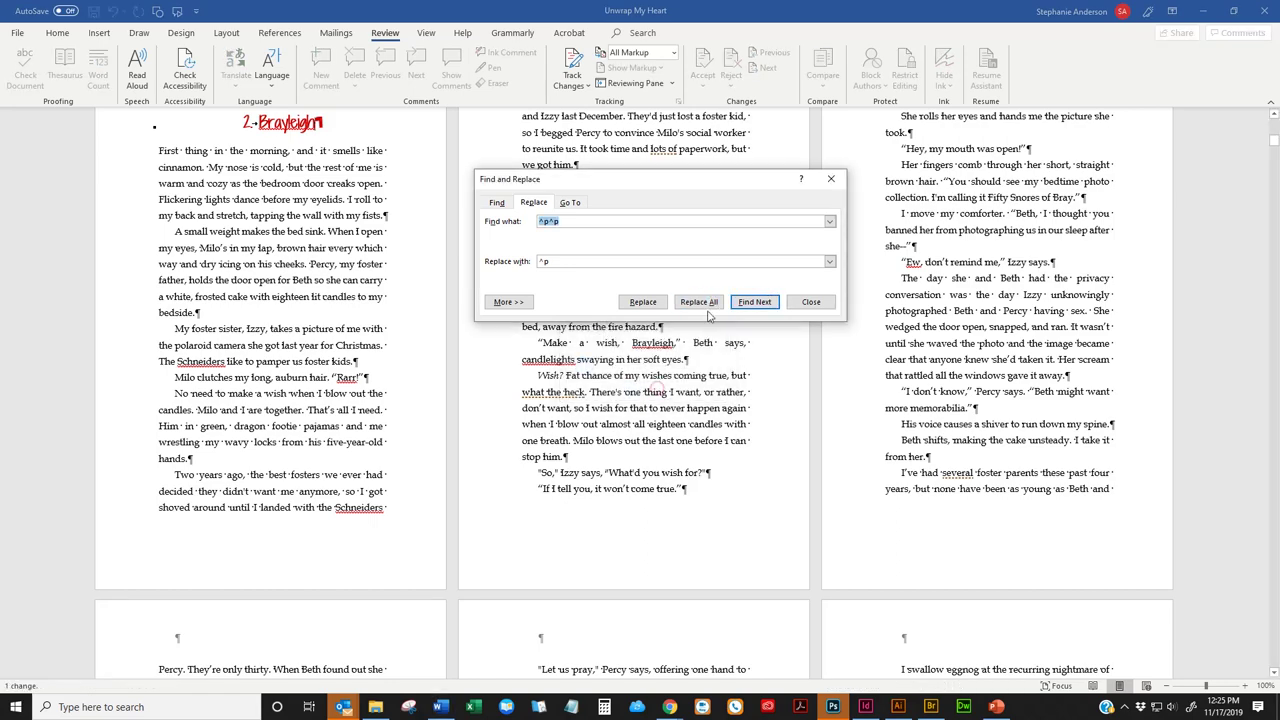
left_click(698, 302)
left_click(645, 391)
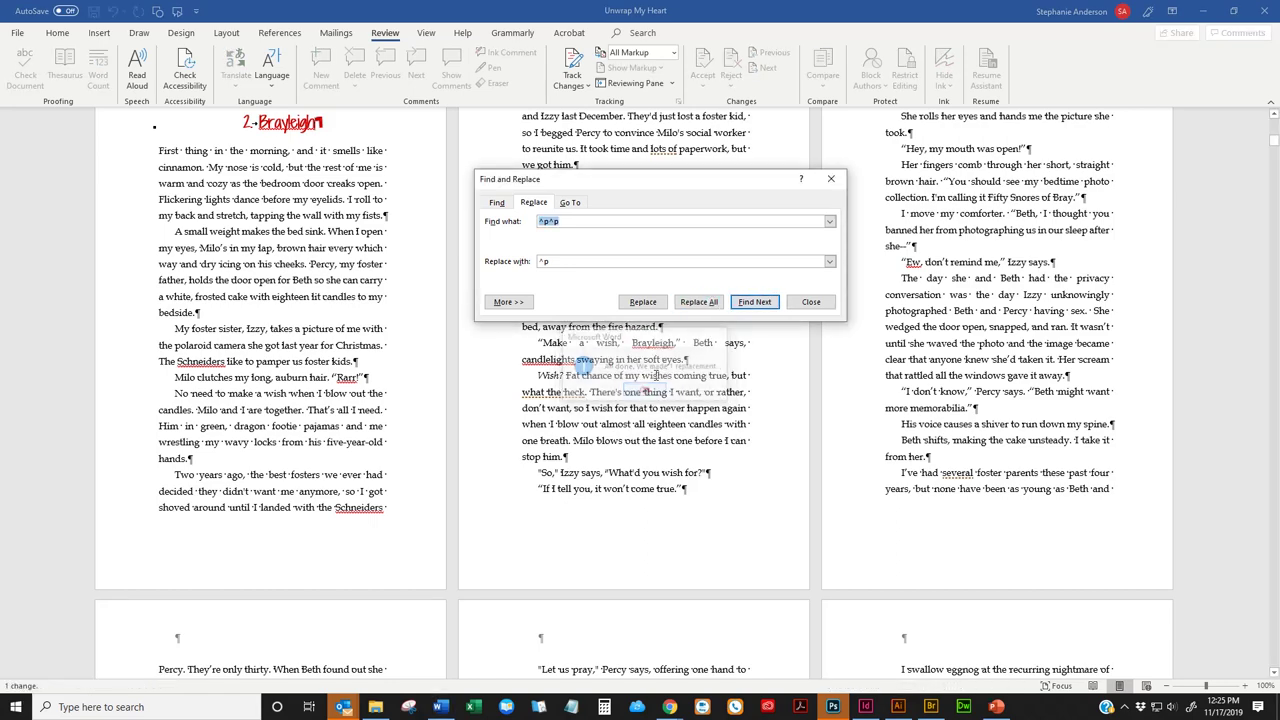
left_click(699, 302)
left_click(645, 390)
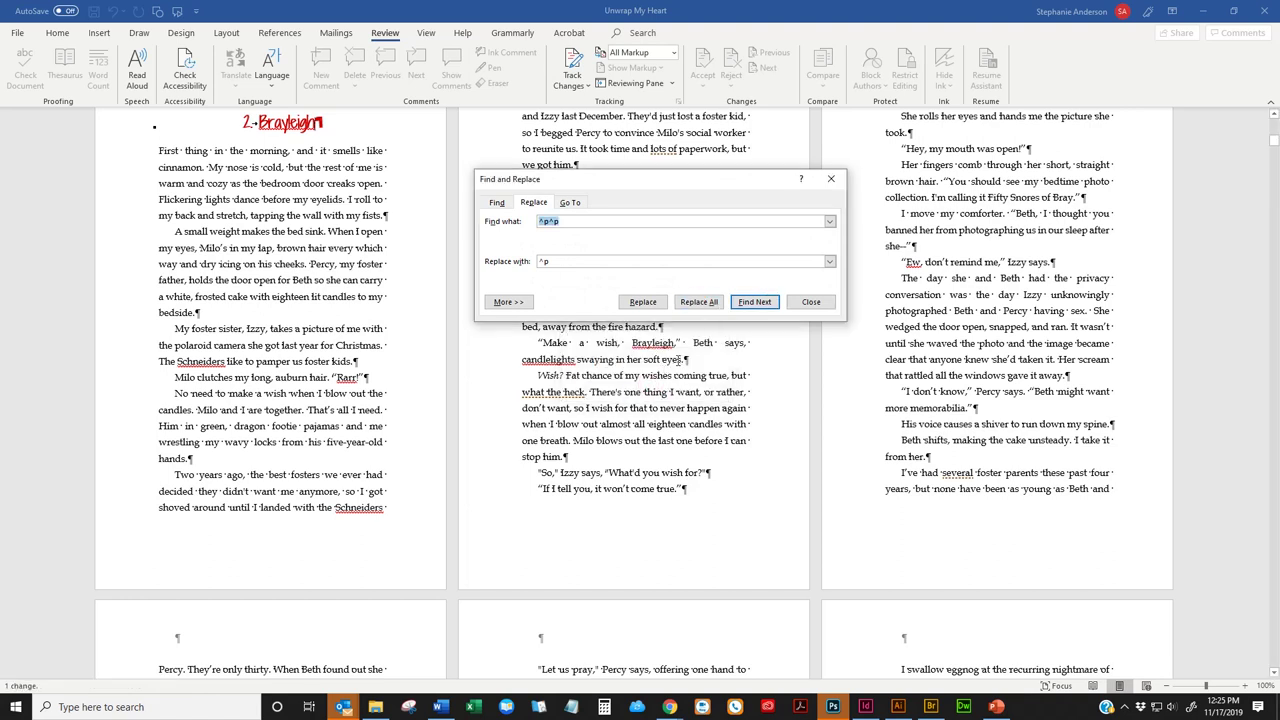
left_click(704, 300)
key("Return")
left_click(700, 310)
key("Return")
key("Return")
key("Return")
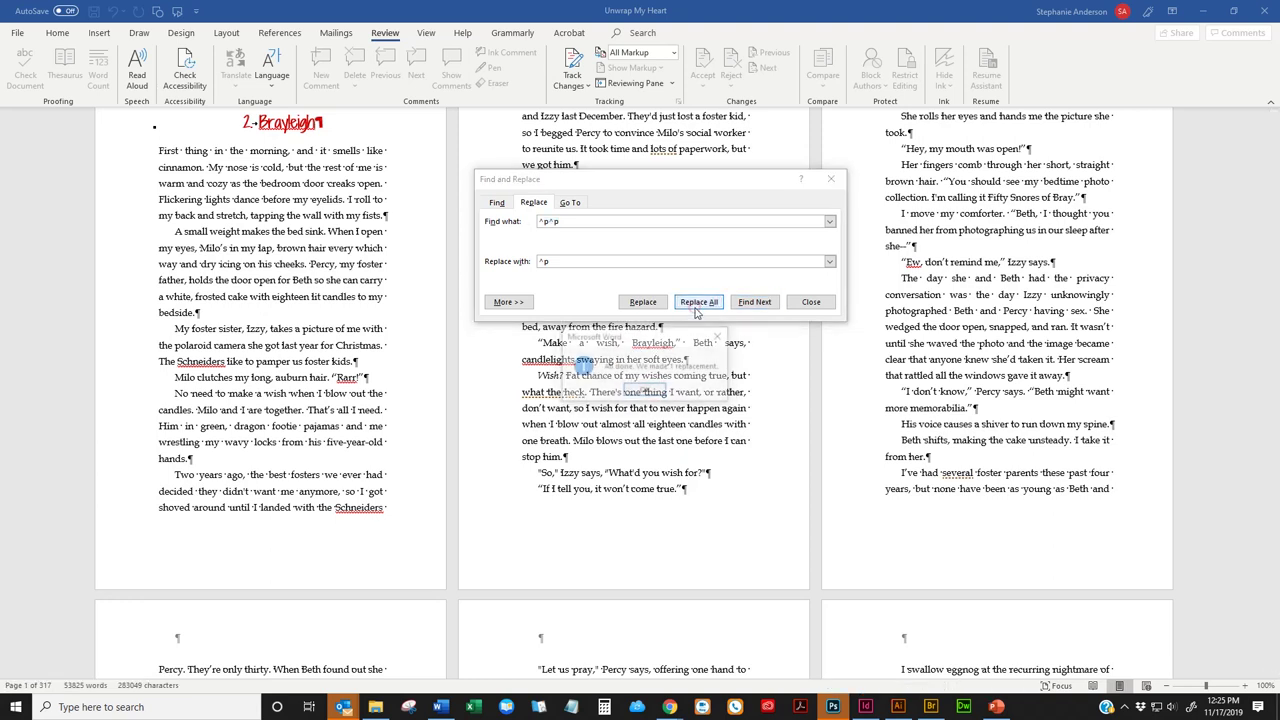
key("Return")
key("Return")
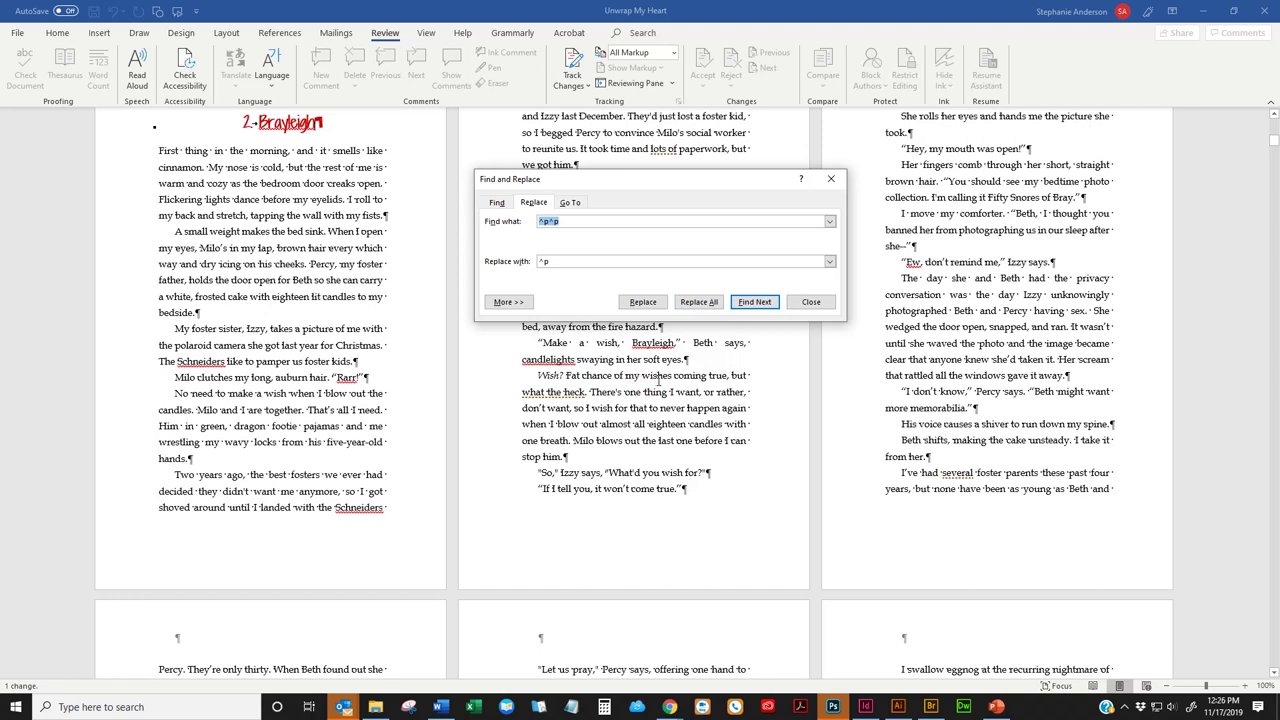
key("Return")
key("Return")
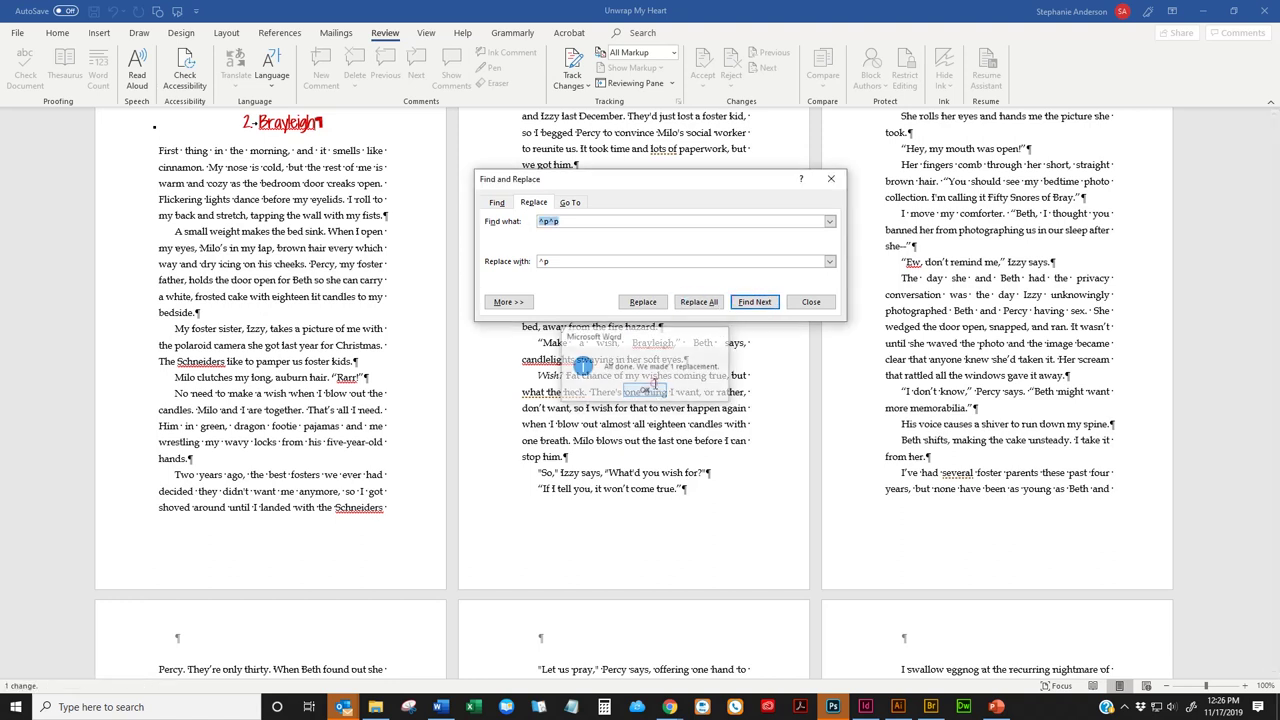
left_click(712, 304)
left_click(655, 392)
left_click(706, 306)
left_click(645, 392)
left_click(710, 304)
key("Return")
left_click(711, 306)
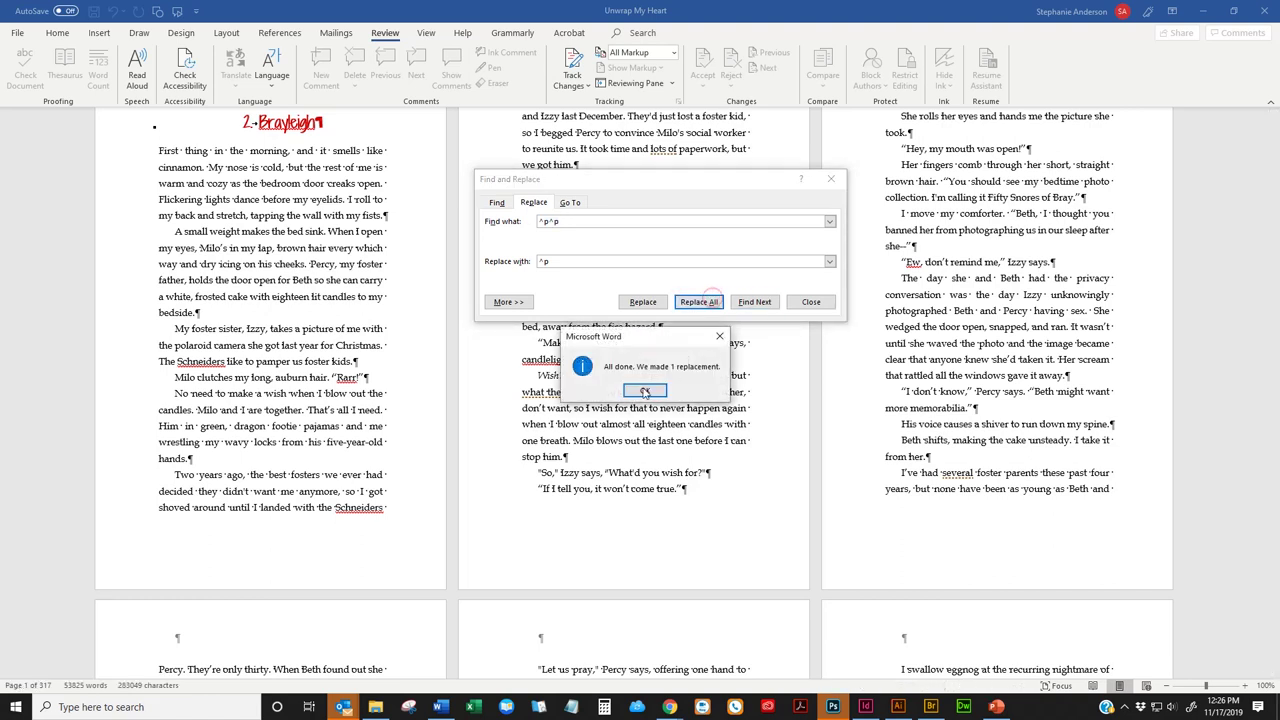
key("Return")
left_click(708, 303)
key("Return")
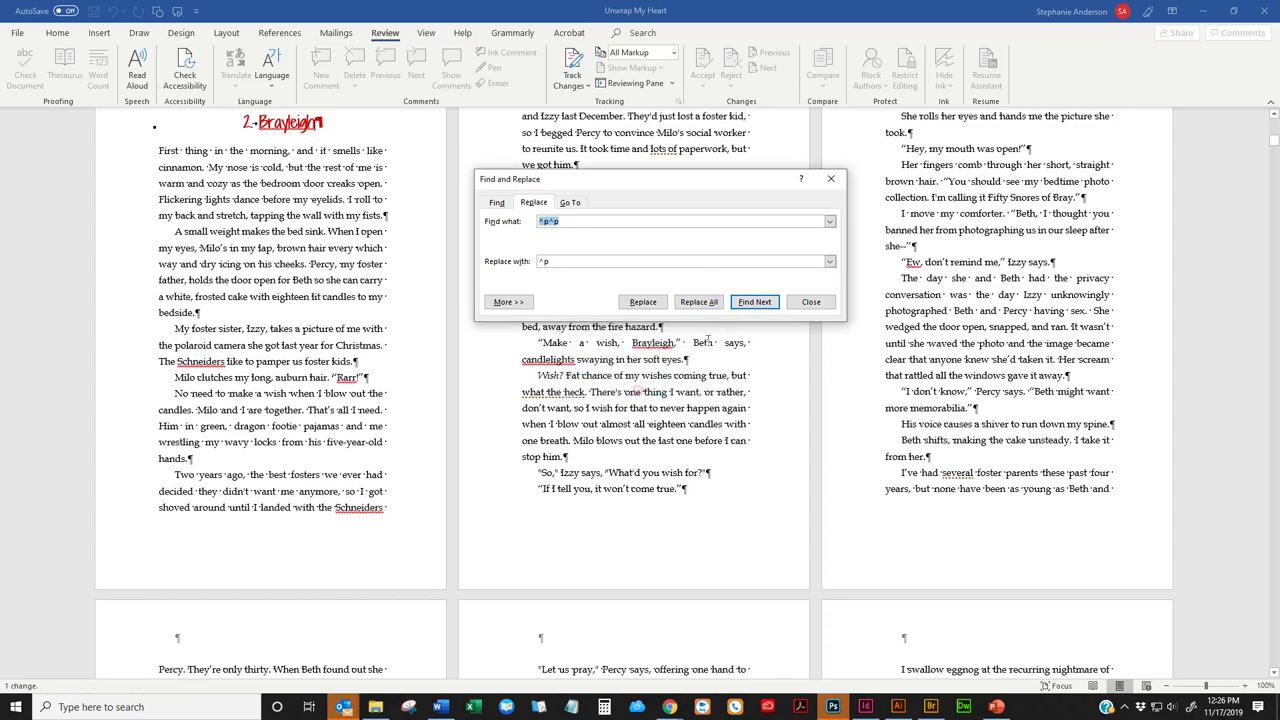
left_click(708, 303)
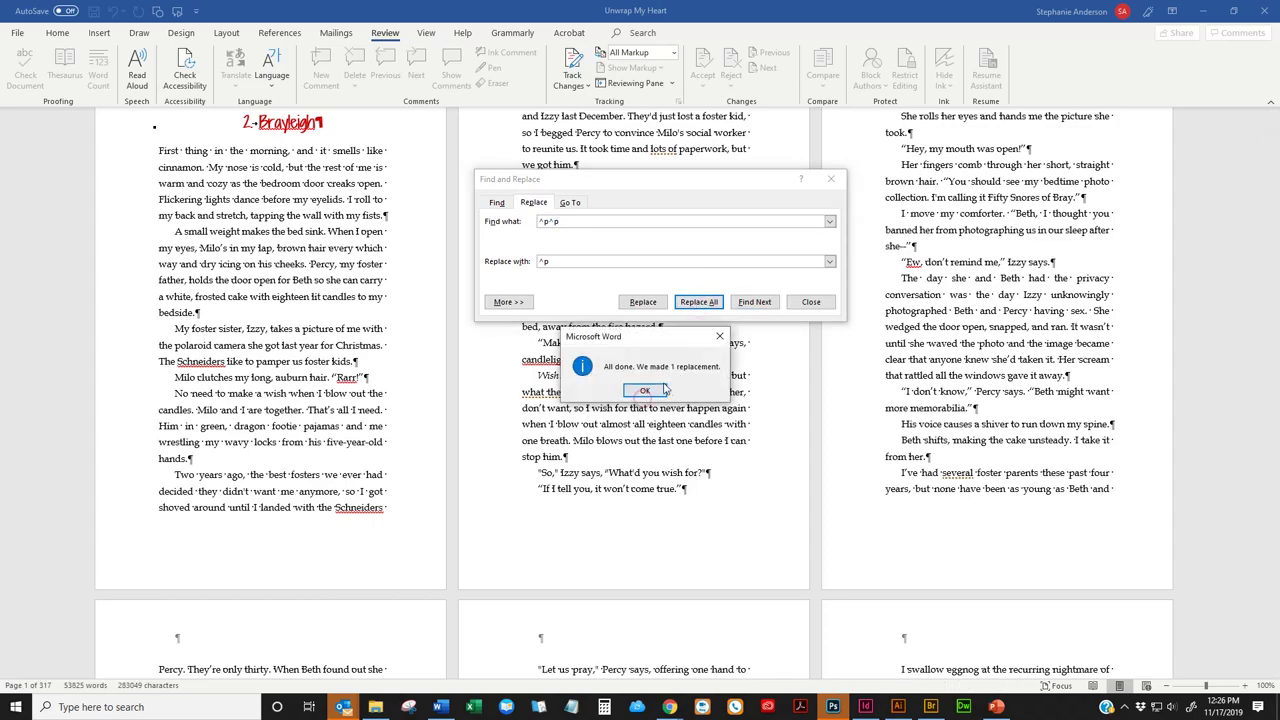
left_click(658, 390)
scroll(665, 420, "down", 10)
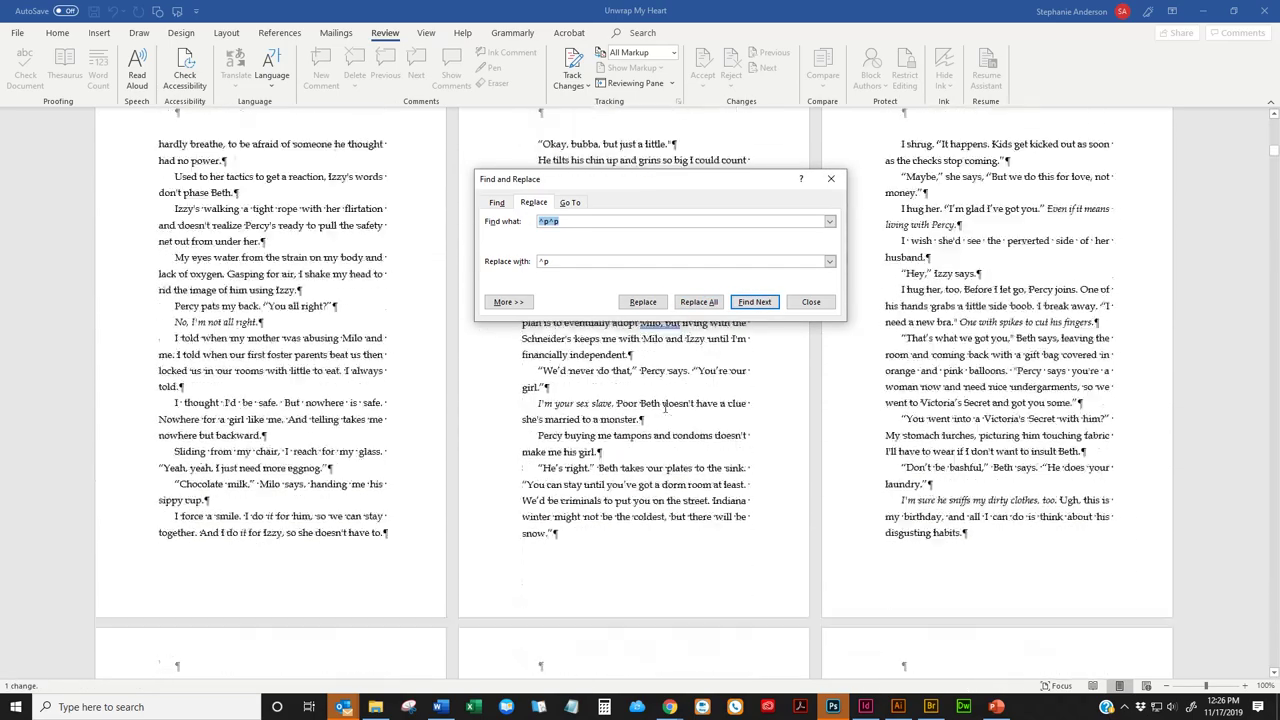
scroll(665, 407, "down", 12)
scroll(680, 369, "up", 2)
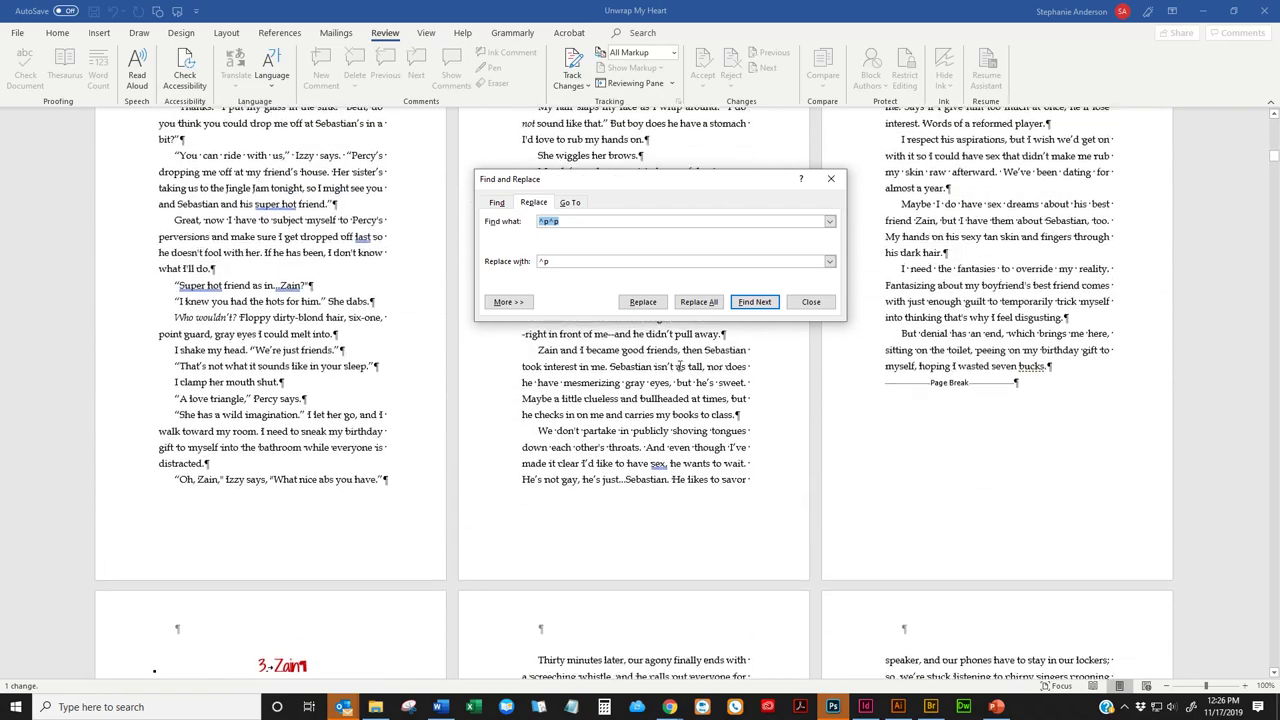
left_click(698, 301)
key("Return")
Step: Return to the start of the manuscript and reopen Find and Replace
left_click(810, 301)
key("ctrl+Home")
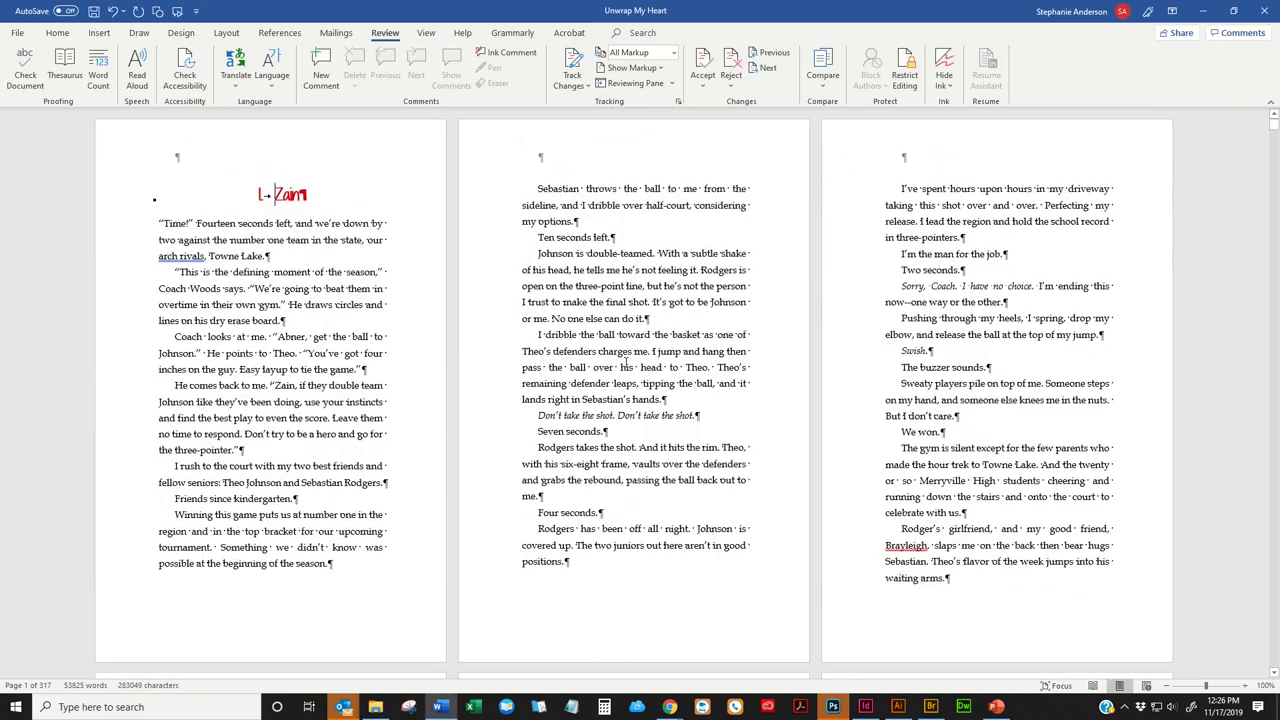
key("ctrl+f")
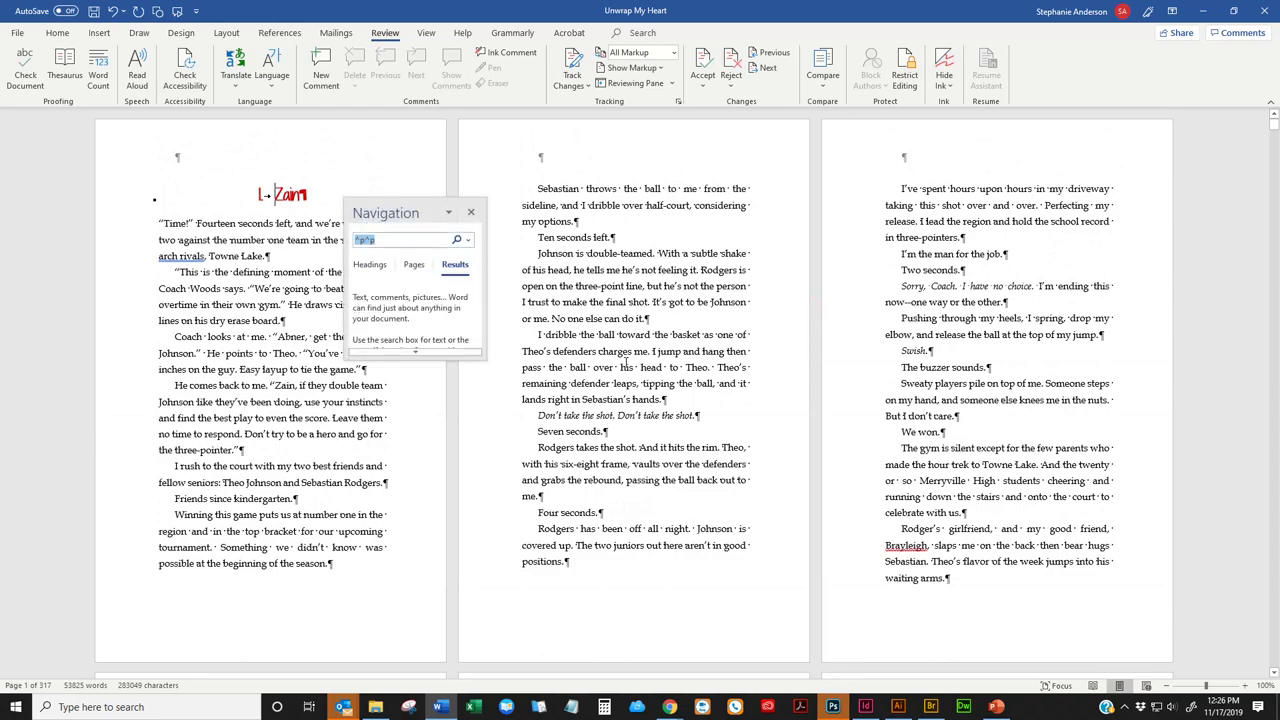
left_click(471, 212)
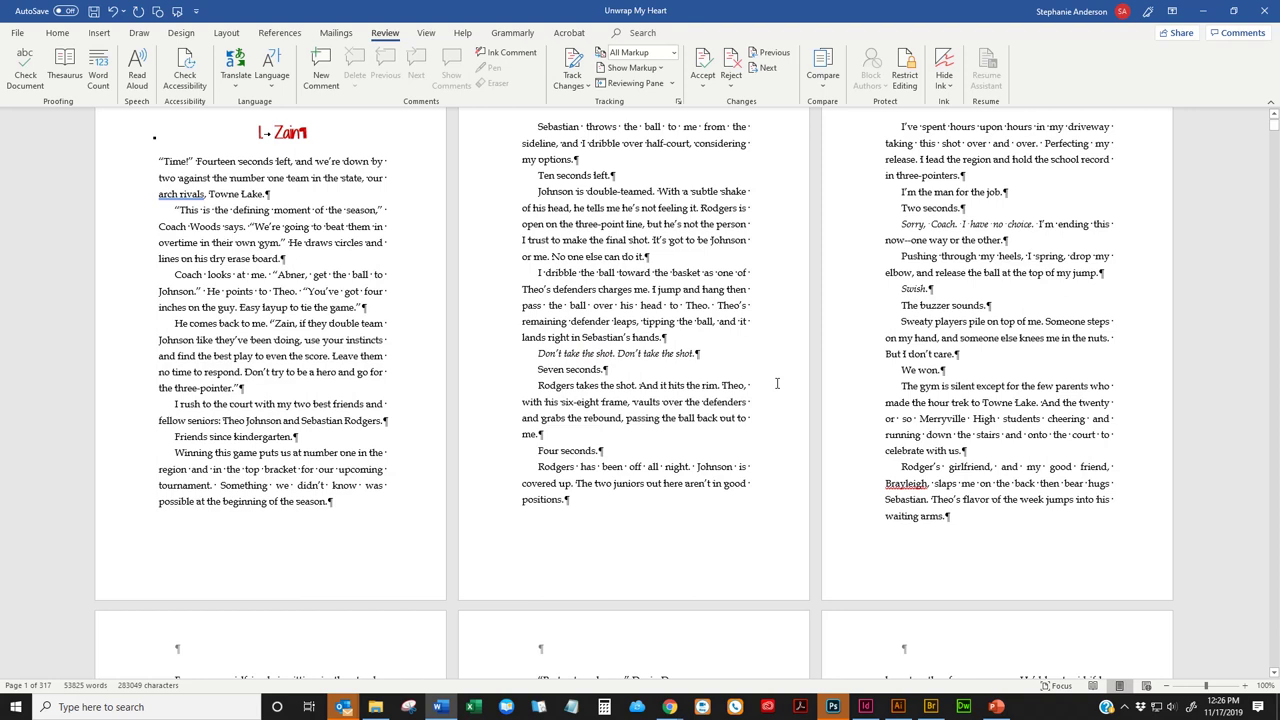
key("ctrl+h")
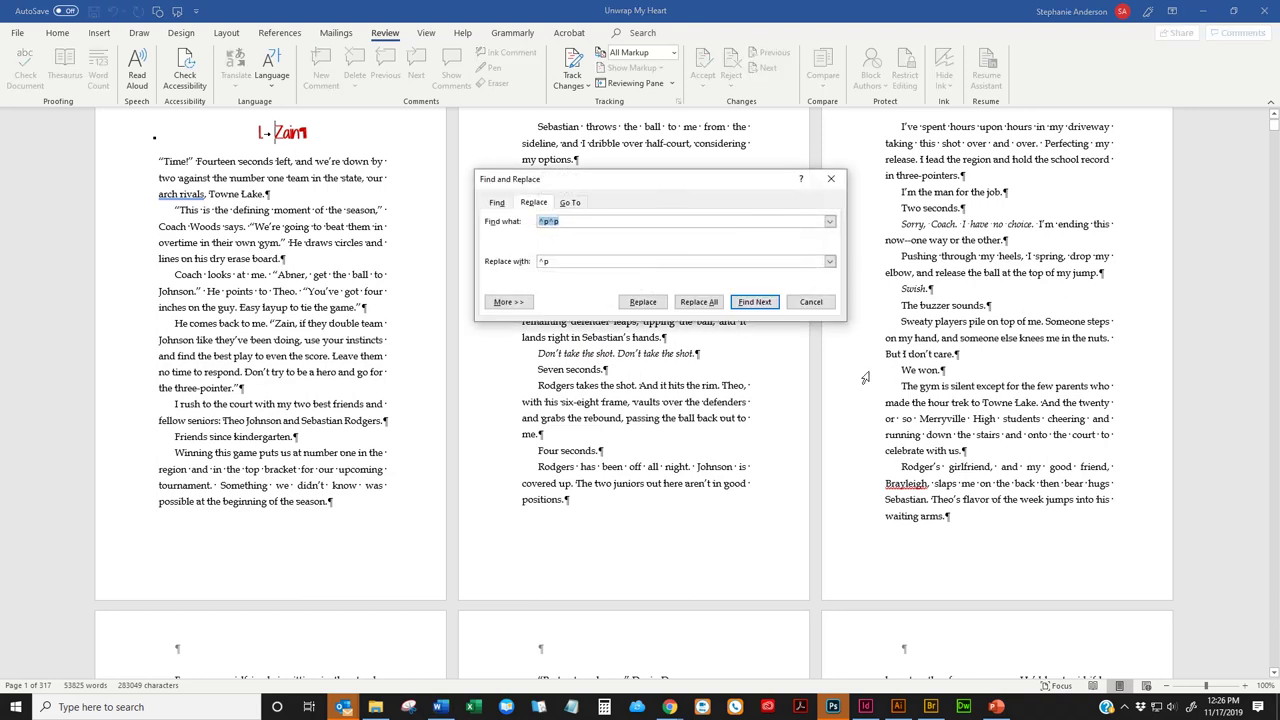
Step: Search the manuscript for tab characters (^t) and confirm no results are found
type("^t")
left_click(757, 302)
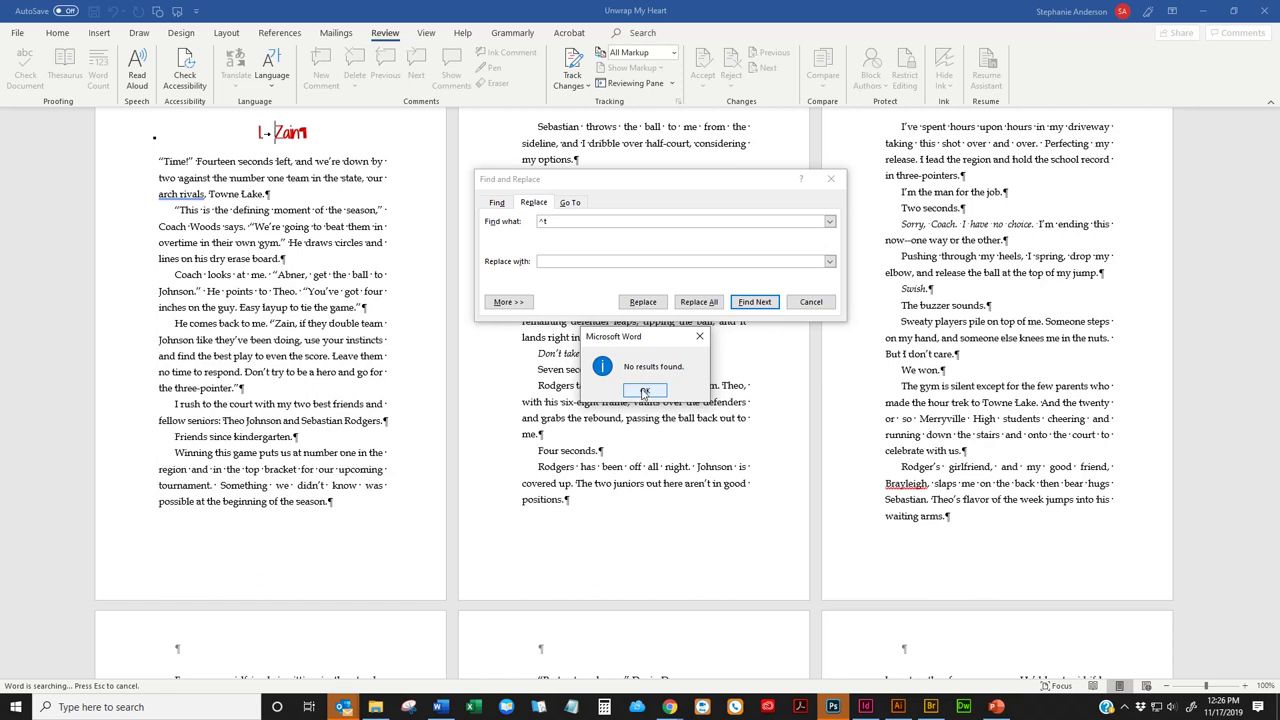
left_click(638, 392)
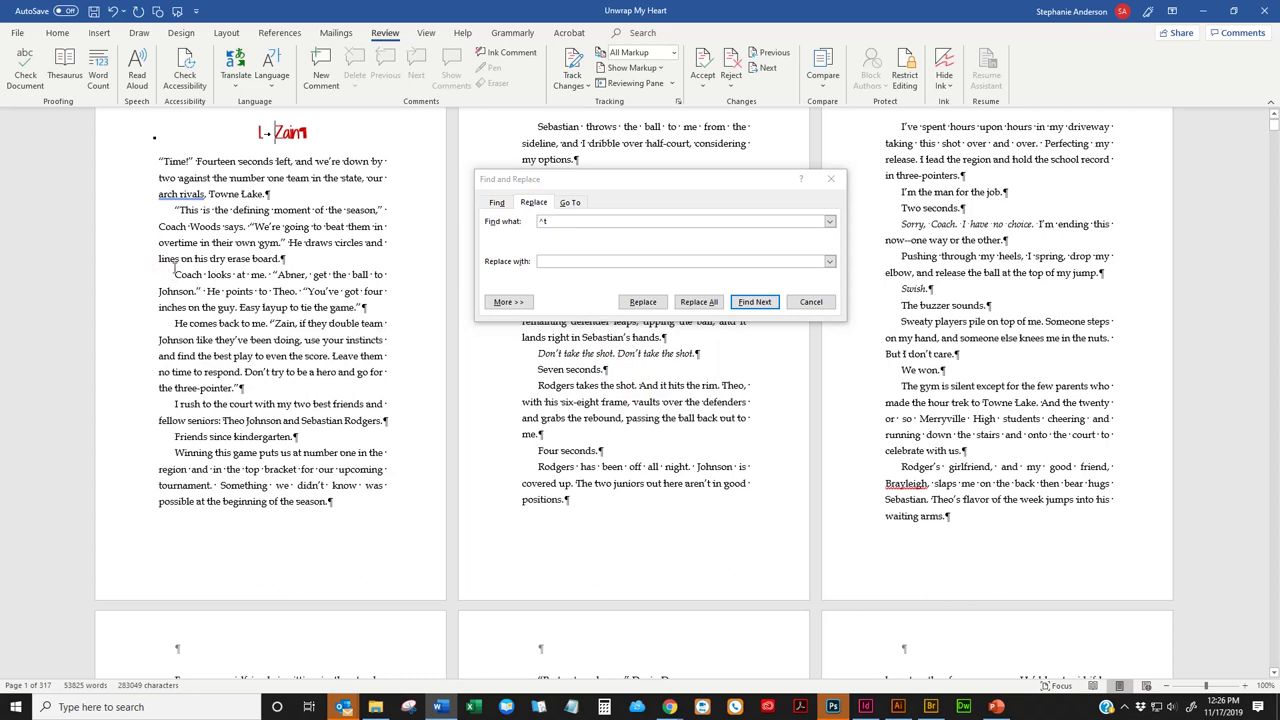
Step: Insert and select a test tab after 'tie the game.' to check tab matching
mouse_move(160, 260)
left_mouse_down()
mouse_move(386, 298)
mouse_move(411, 398)
mouse_move(395, 426)
left_mouse_up()
left_click(298, 307)
left_click(366, 307)
key("Tab")
double_click(370, 308)
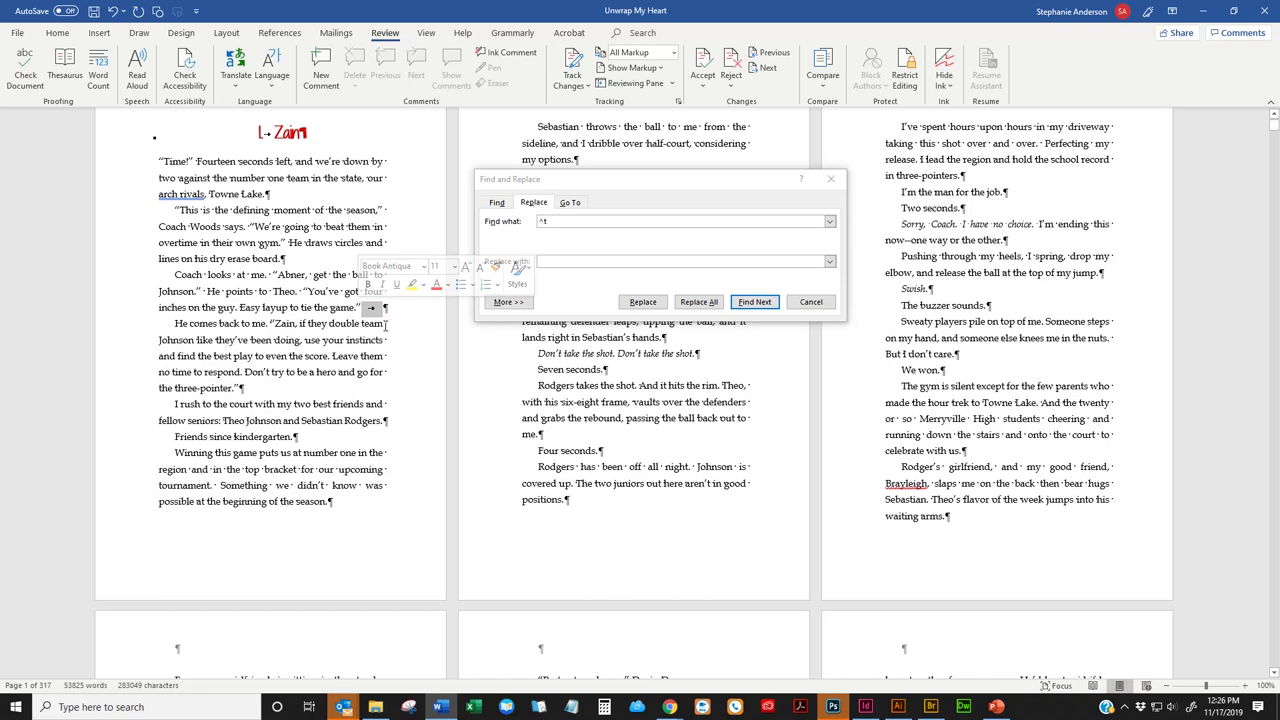
left_click(366, 306)
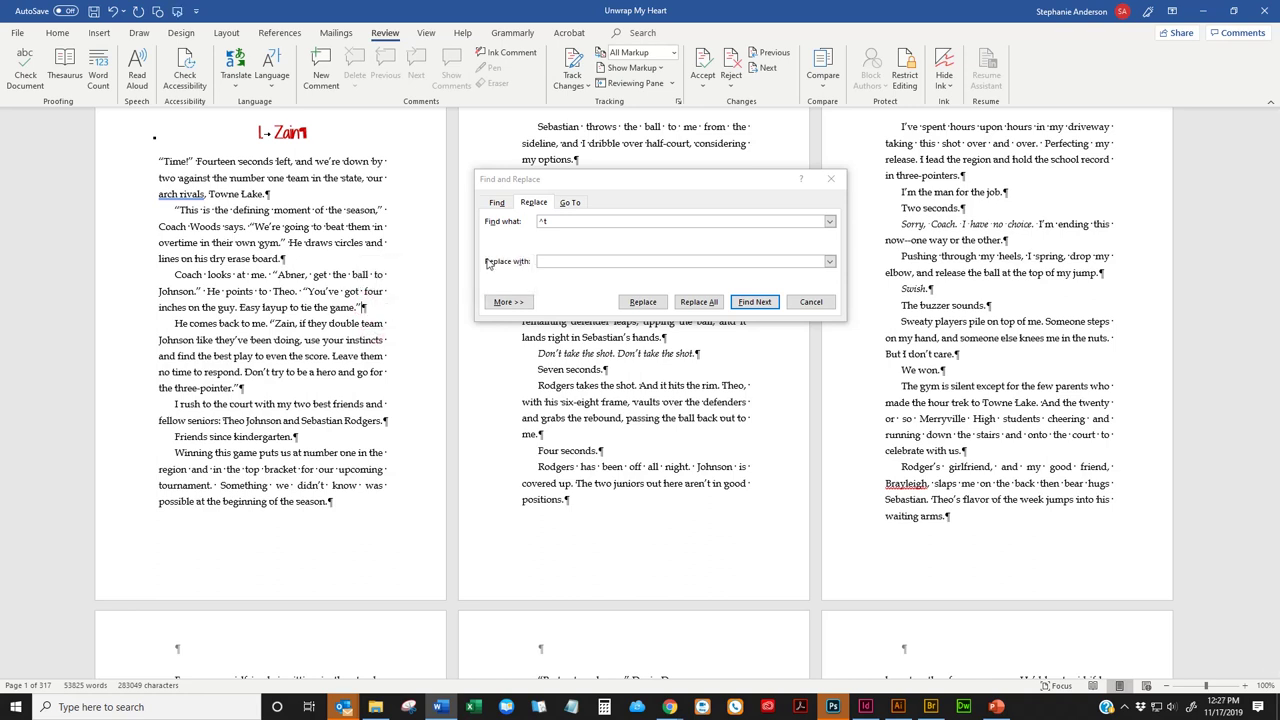
left_click(587, 231)
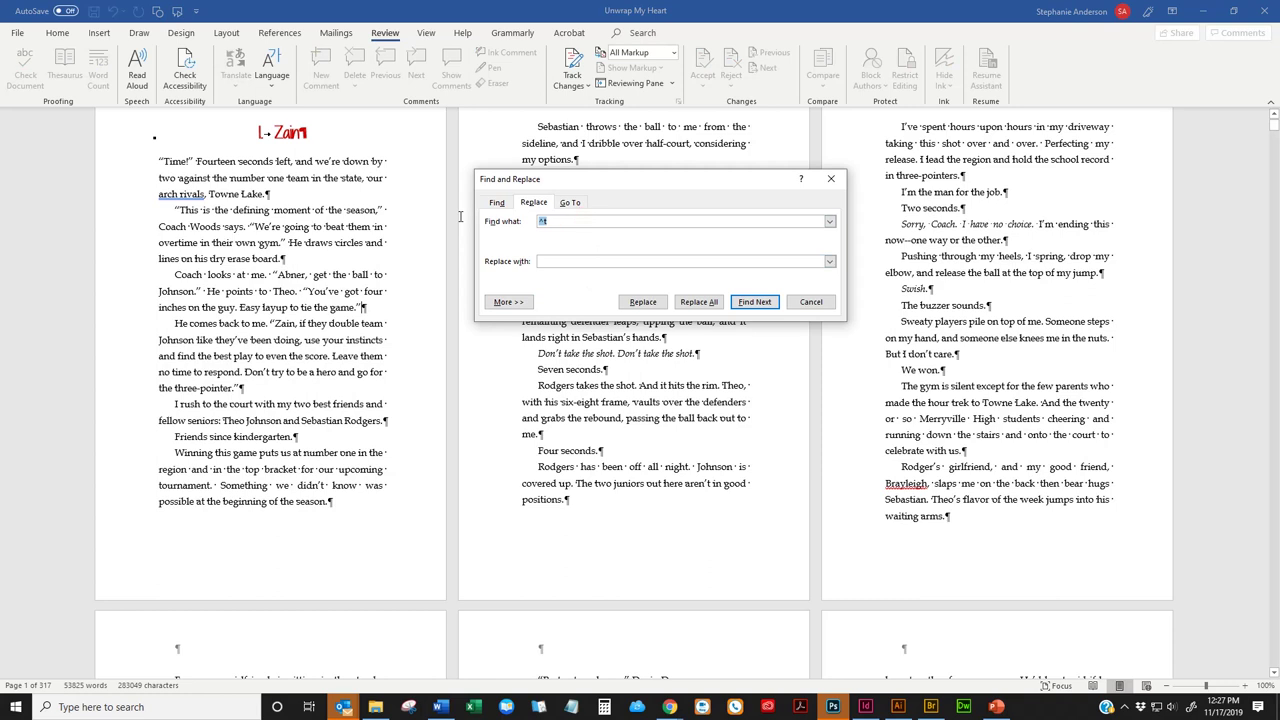
Step: Insert a test manual line break after “score.” on the manuscript's first page
type("^")
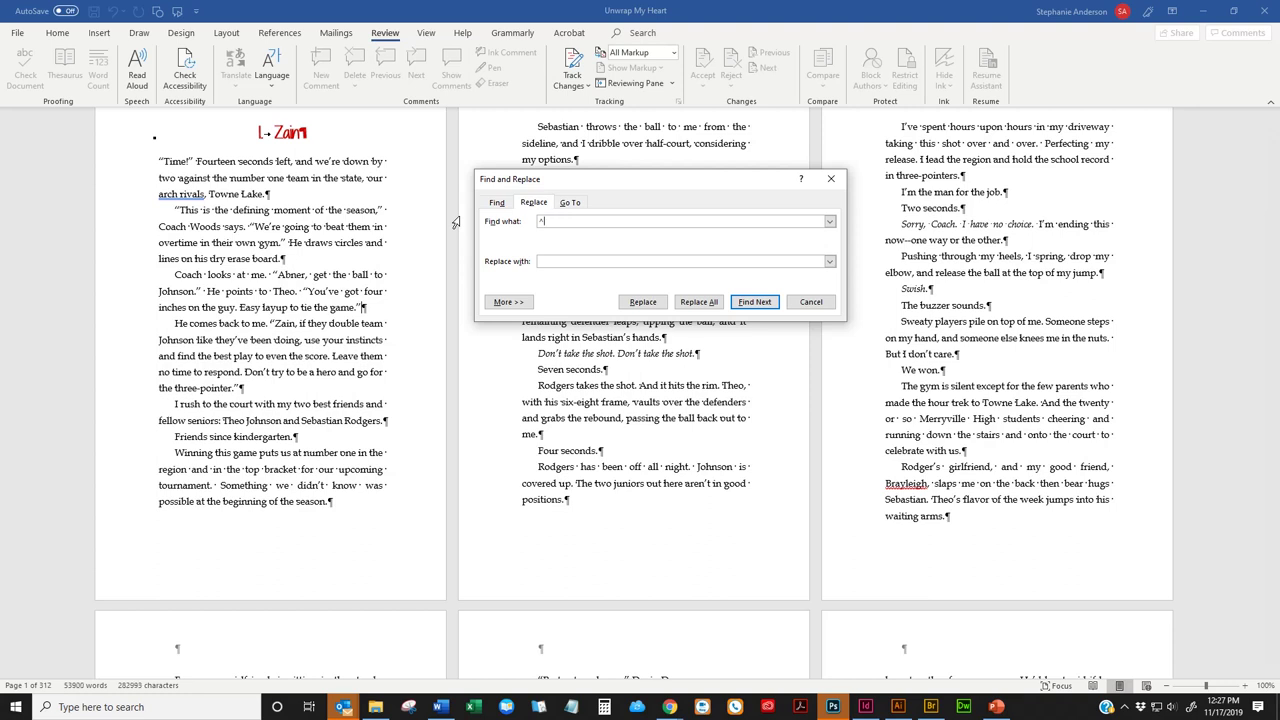
left_click(340, 355)
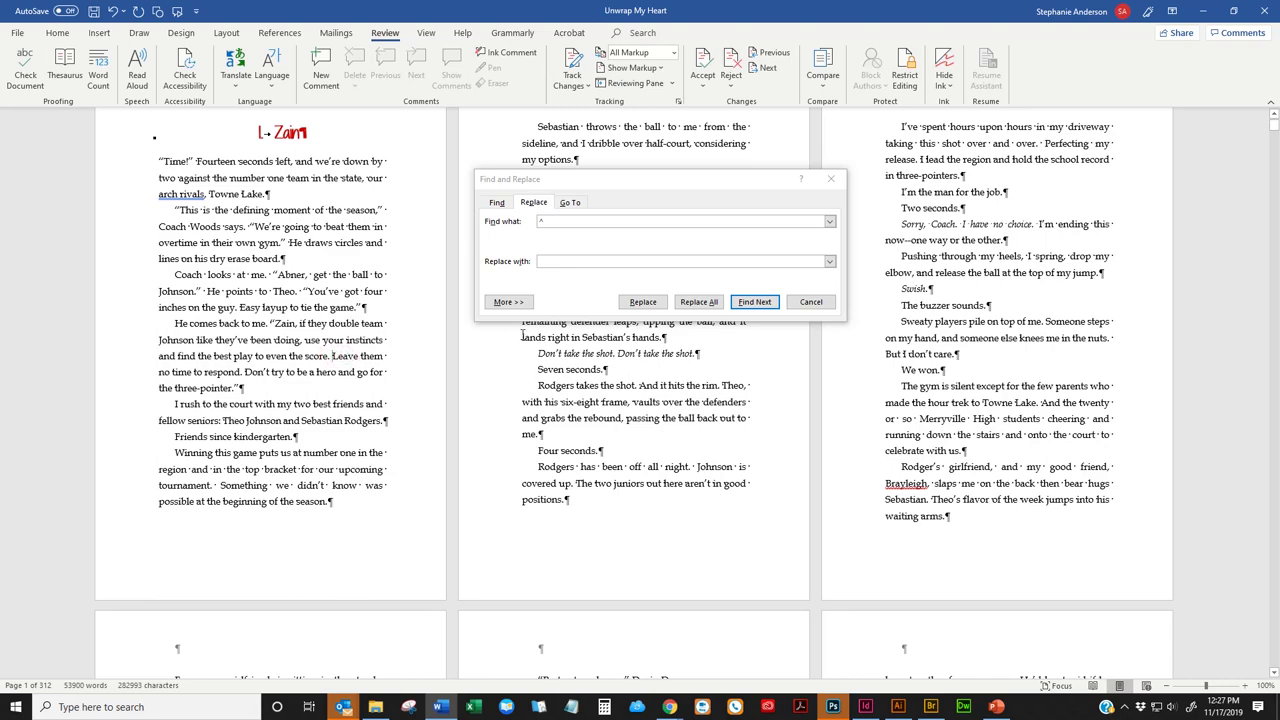
key("shift+Return")
scroll(408, 410, "up", 1)
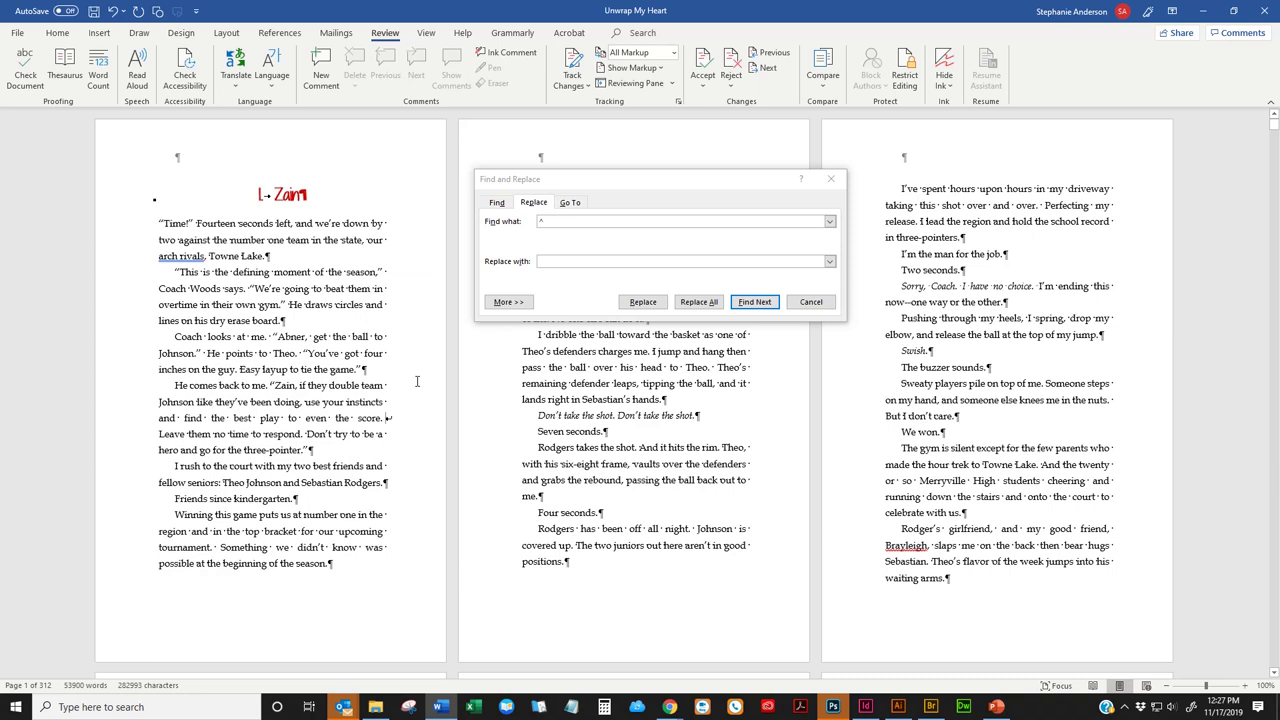
Step: Check the test break by deleting and restoring it, then go back to the Find what box
key("Delete")
key("ctrl+z")
left_click(341, 224)
left_click(559, 226)
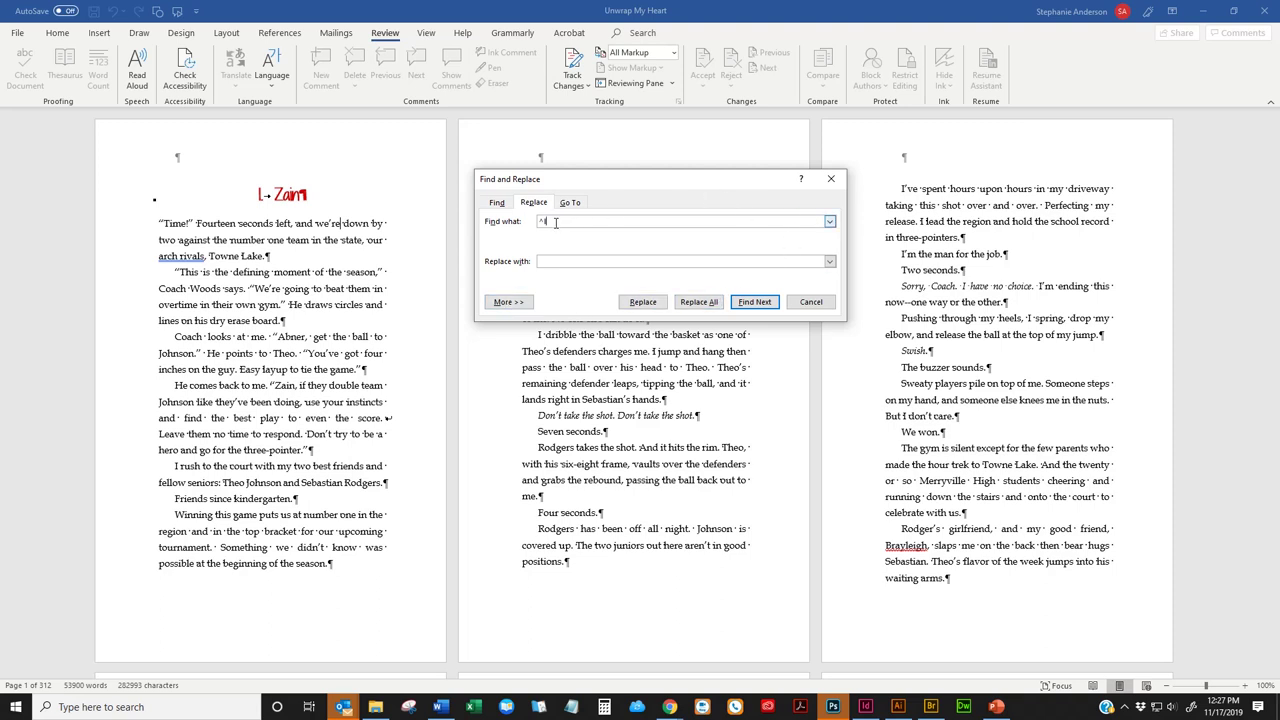
Step: Pick Manual Line Break from the Special list and trim the duplicate, leaving a single ^l in Find what
left_click(508, 301)
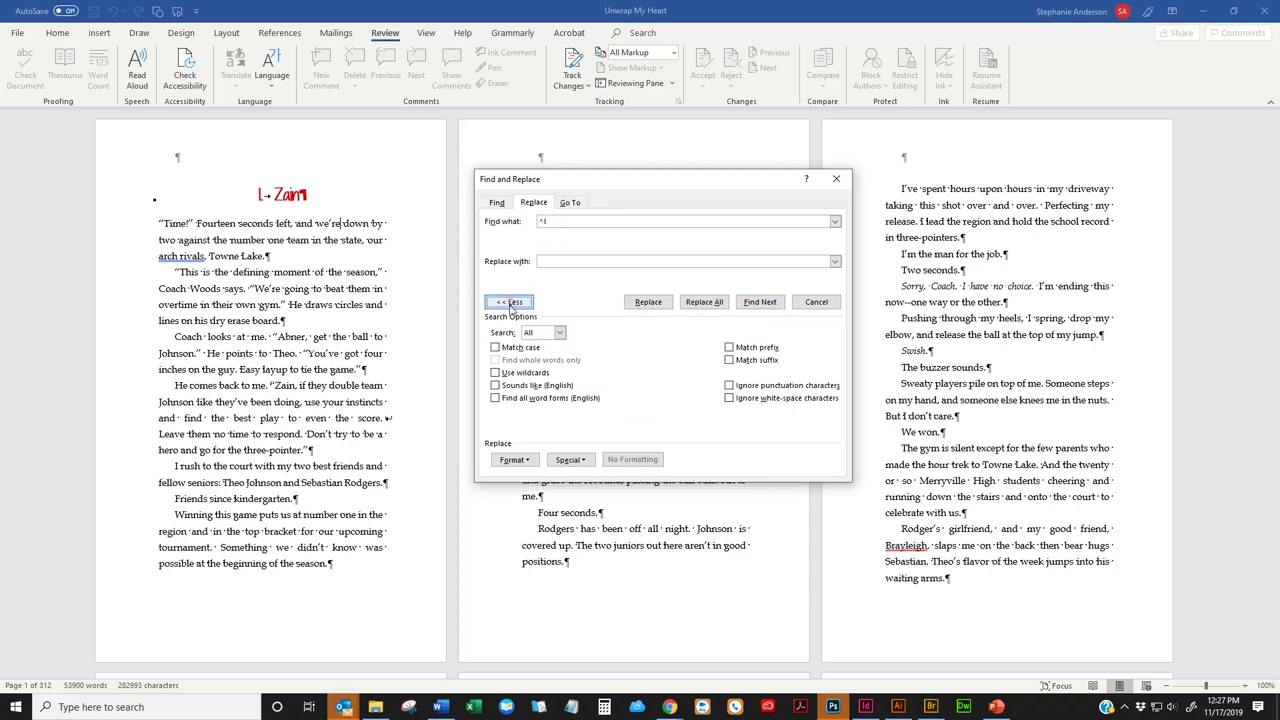
left_click(576, 460)
left_click(578, 461)
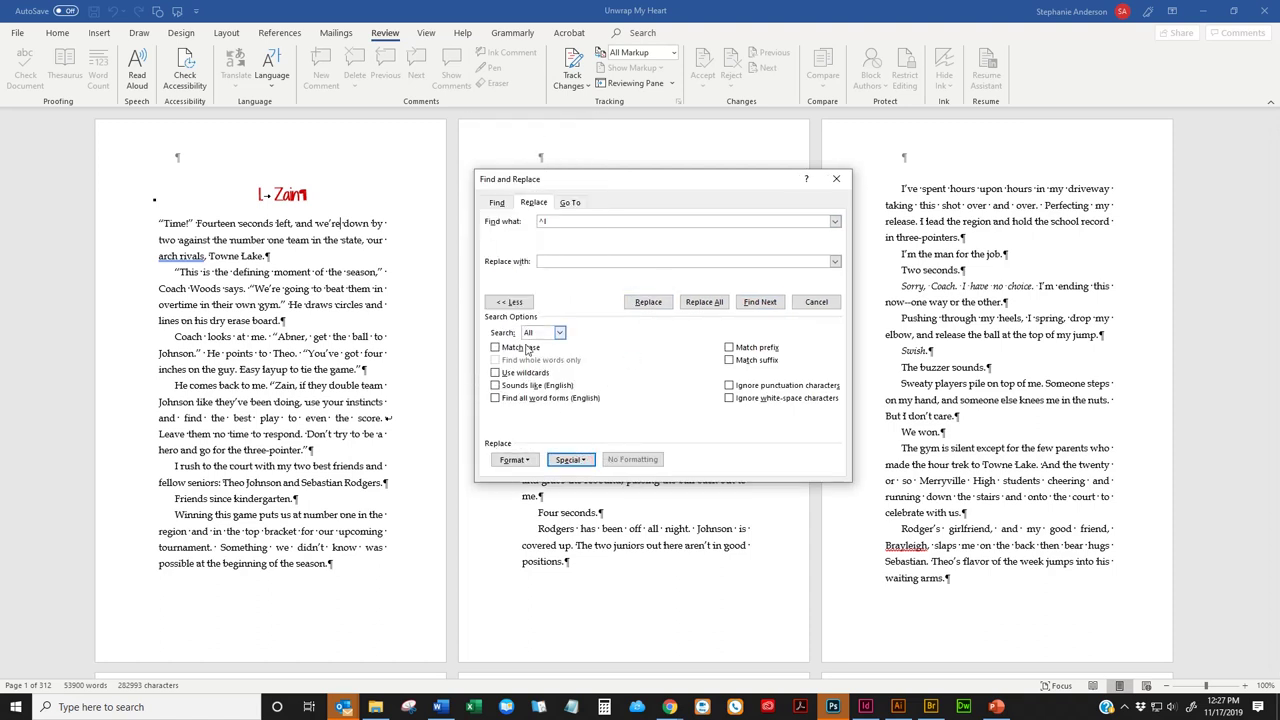
left_click(581, 460)
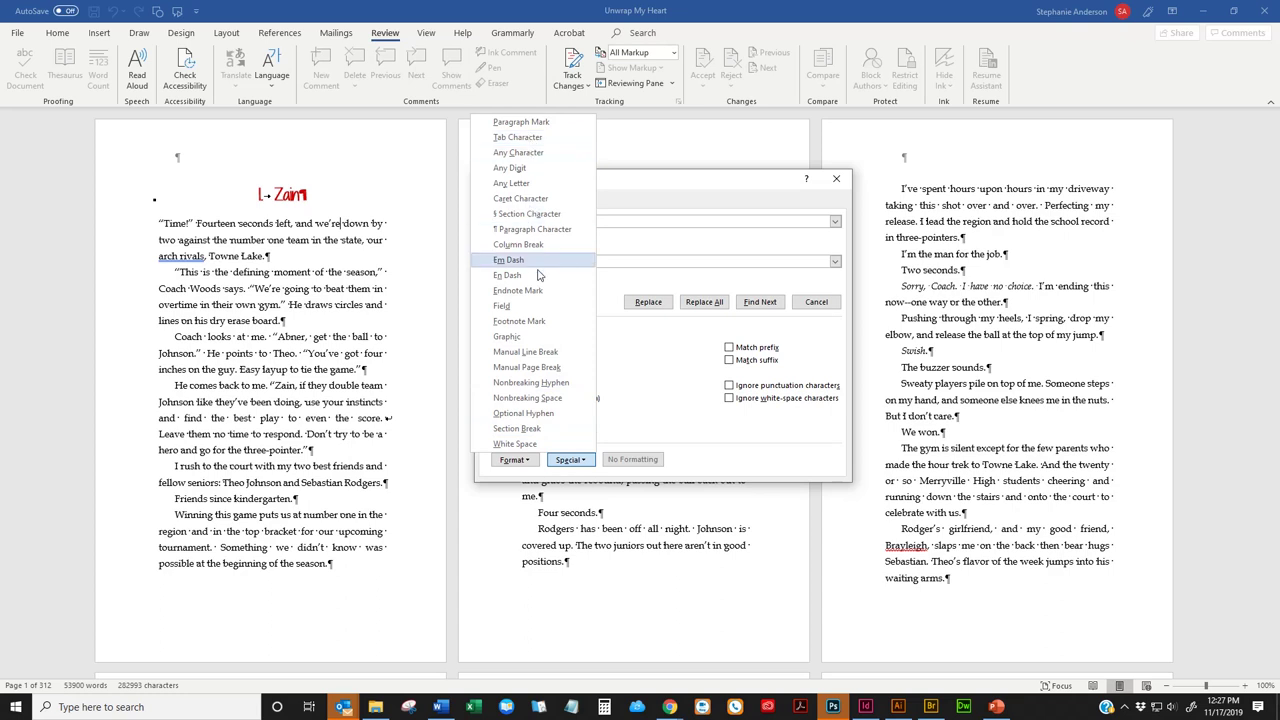
left_click(527, 353)
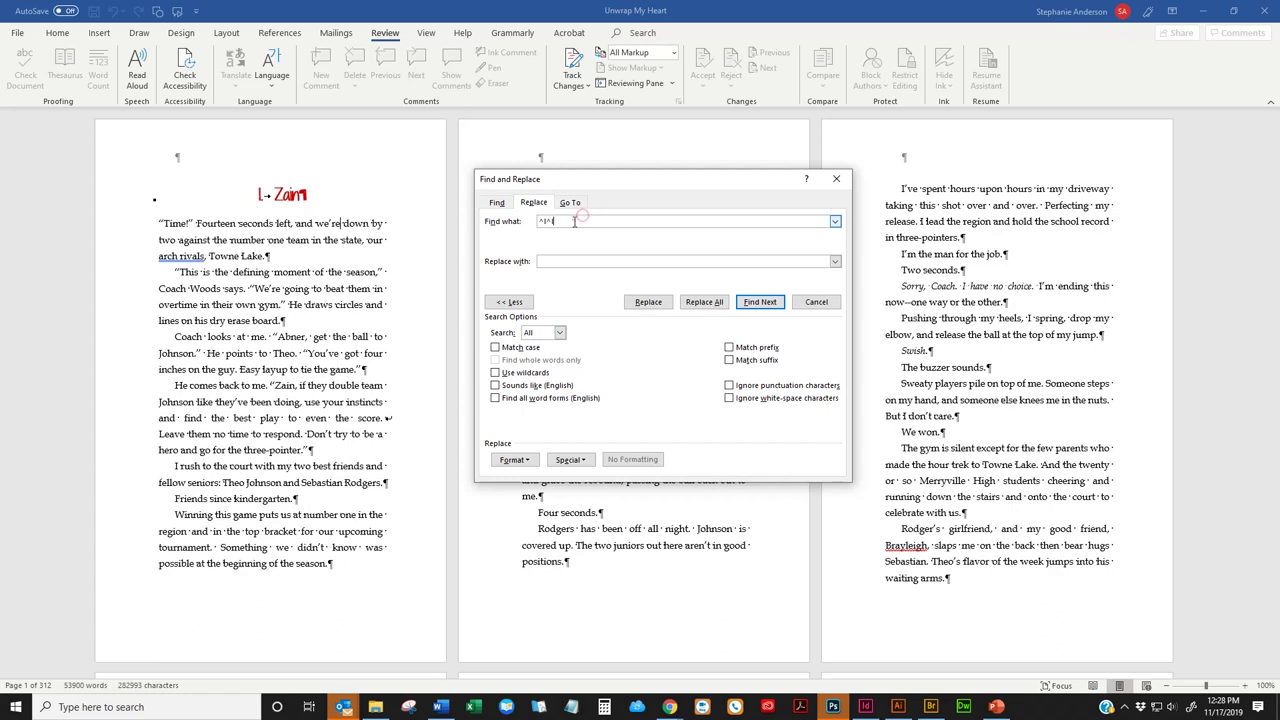
key("BackSpace")
key("BackSpace")
left_click(568, 459)
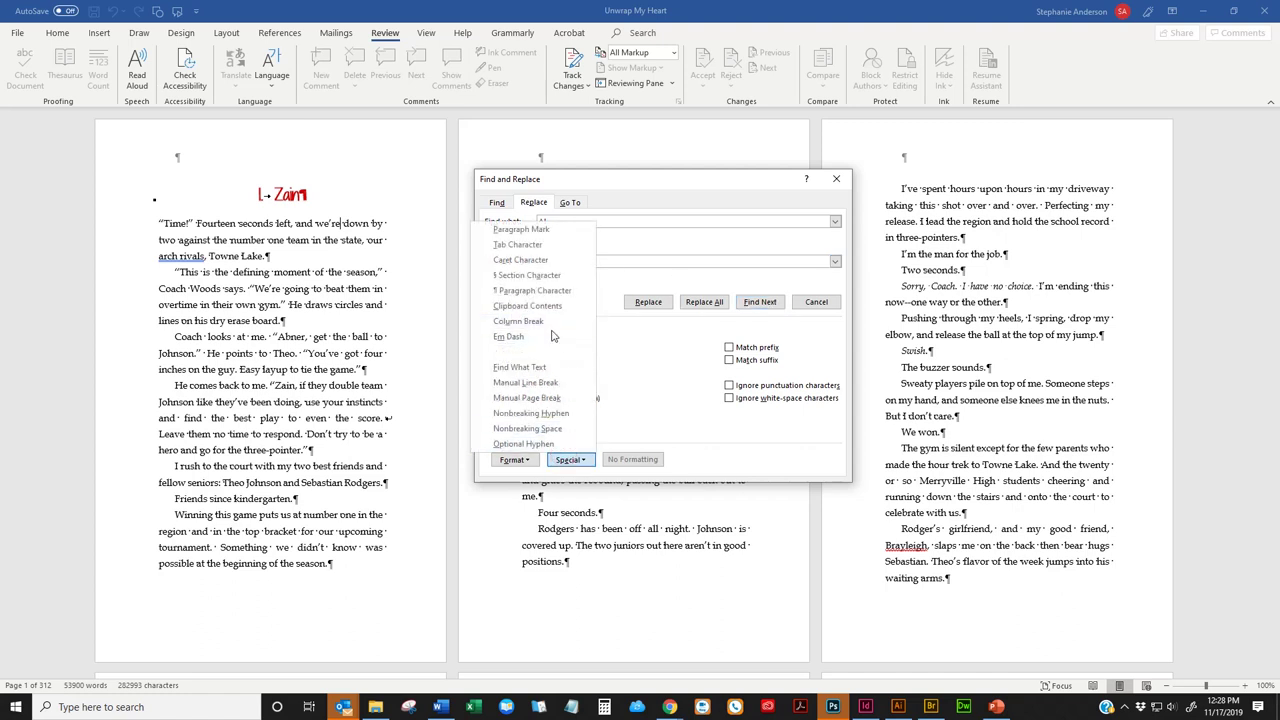
left_click(640, 304)
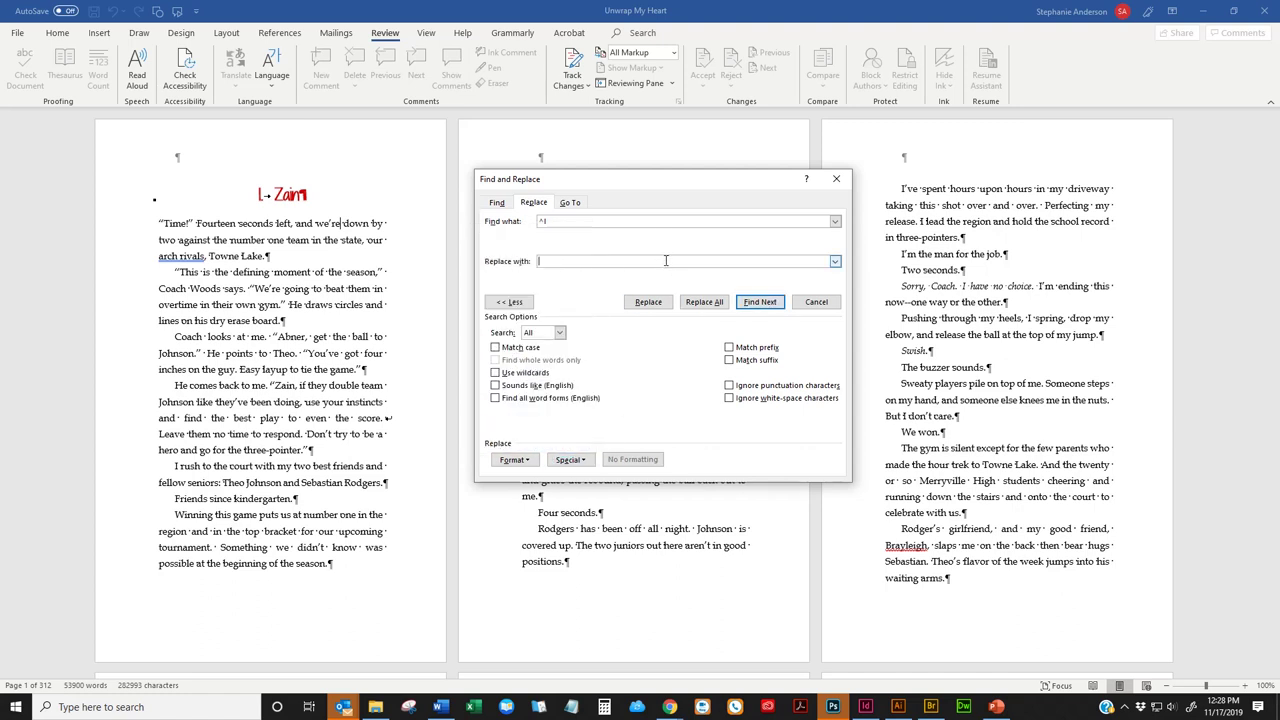
Step: Find and delete the manual line break after “score.”
left_click(760, 304)
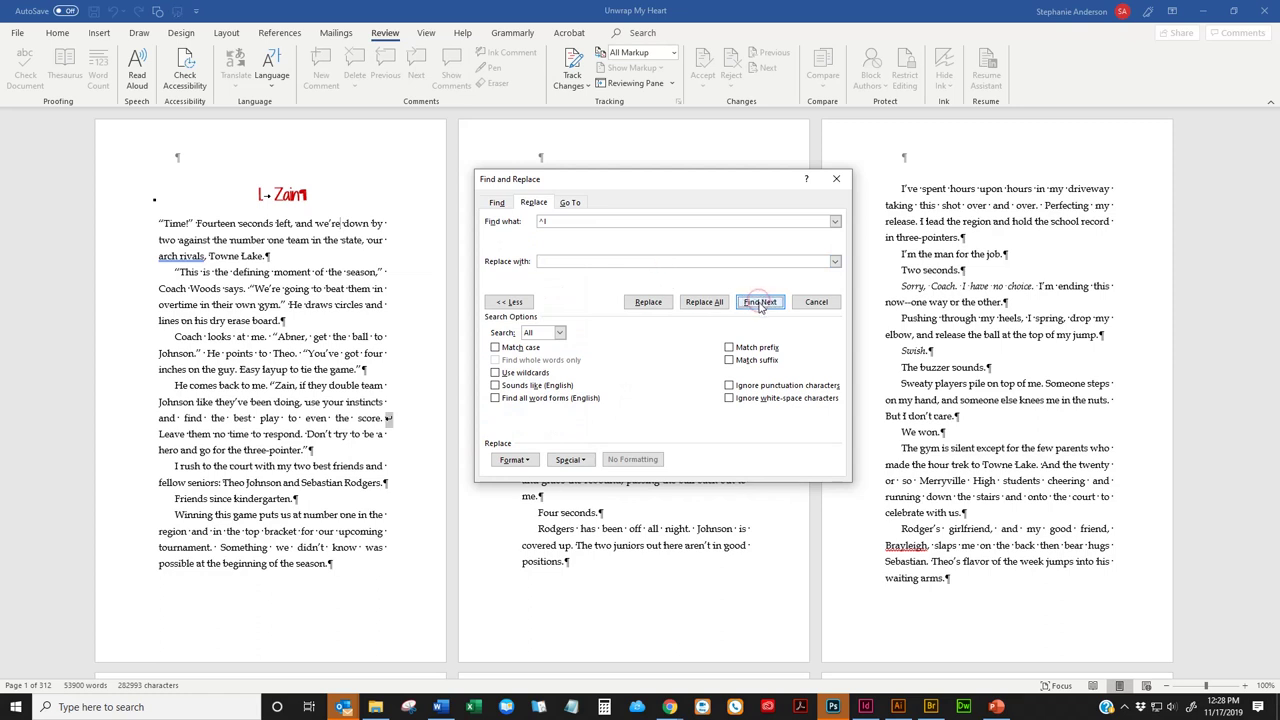
left_click(397, 422)
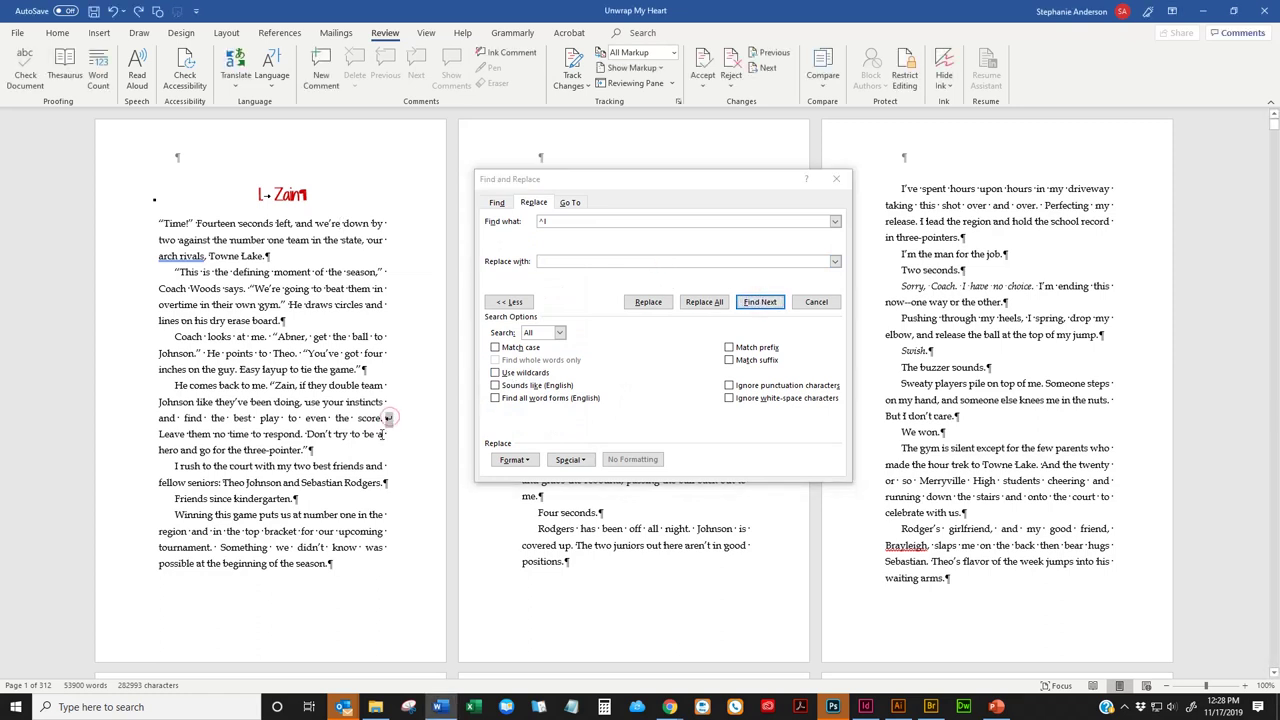
key("Delete")
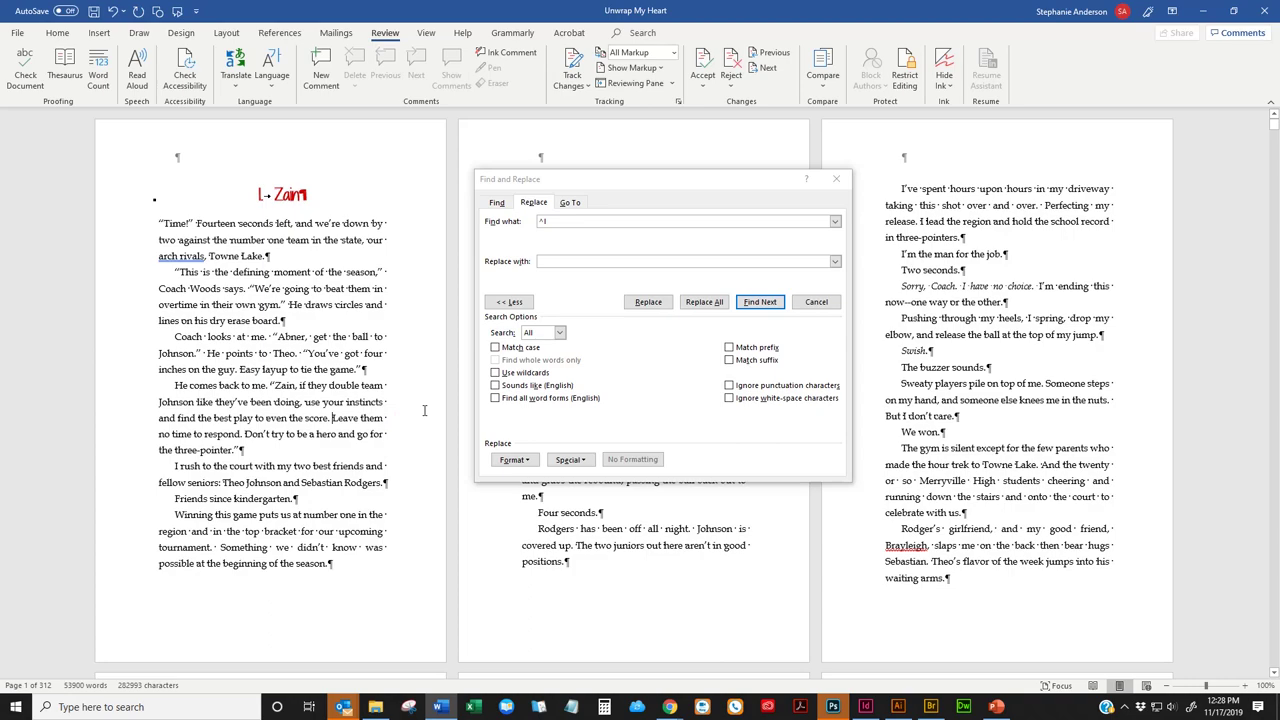
Step: Find and delete the manual line break inside the Zain Epilogue heading
left_click(760, 302)
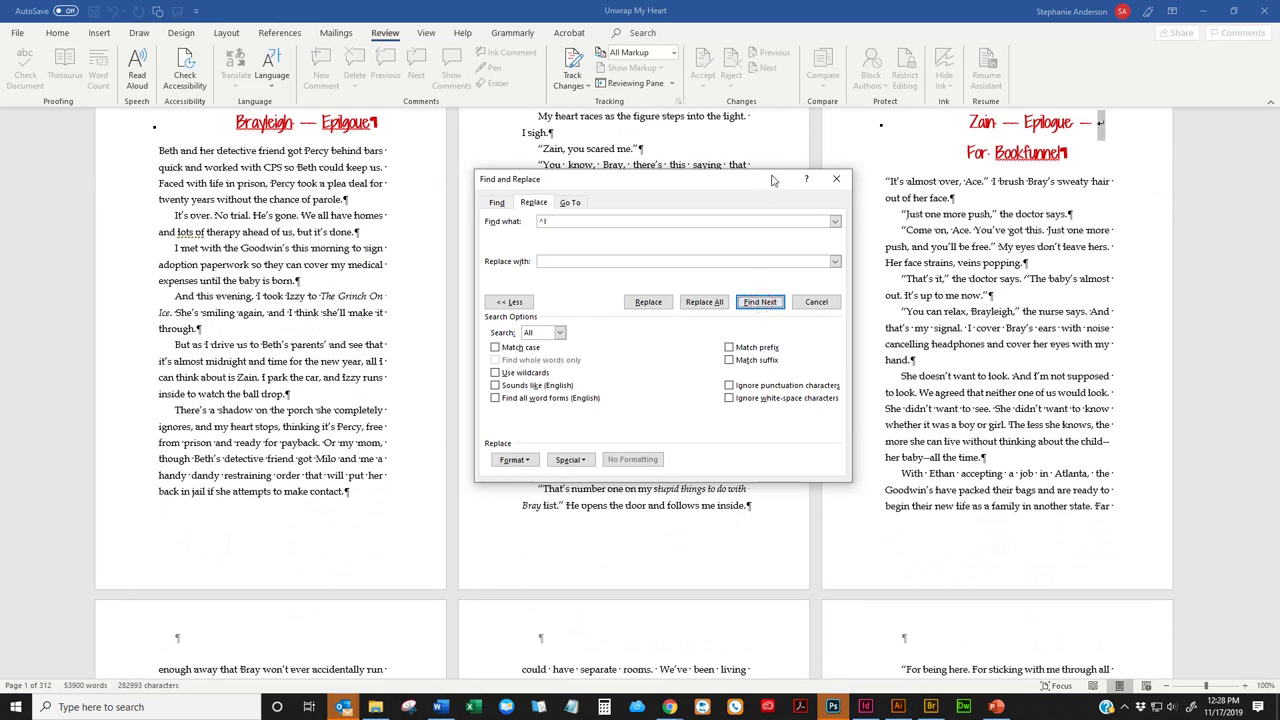
left_click_drag(772, 180, 490, 192)
scroll(1103, 221, "up", 2)
left_click(1103, 221)
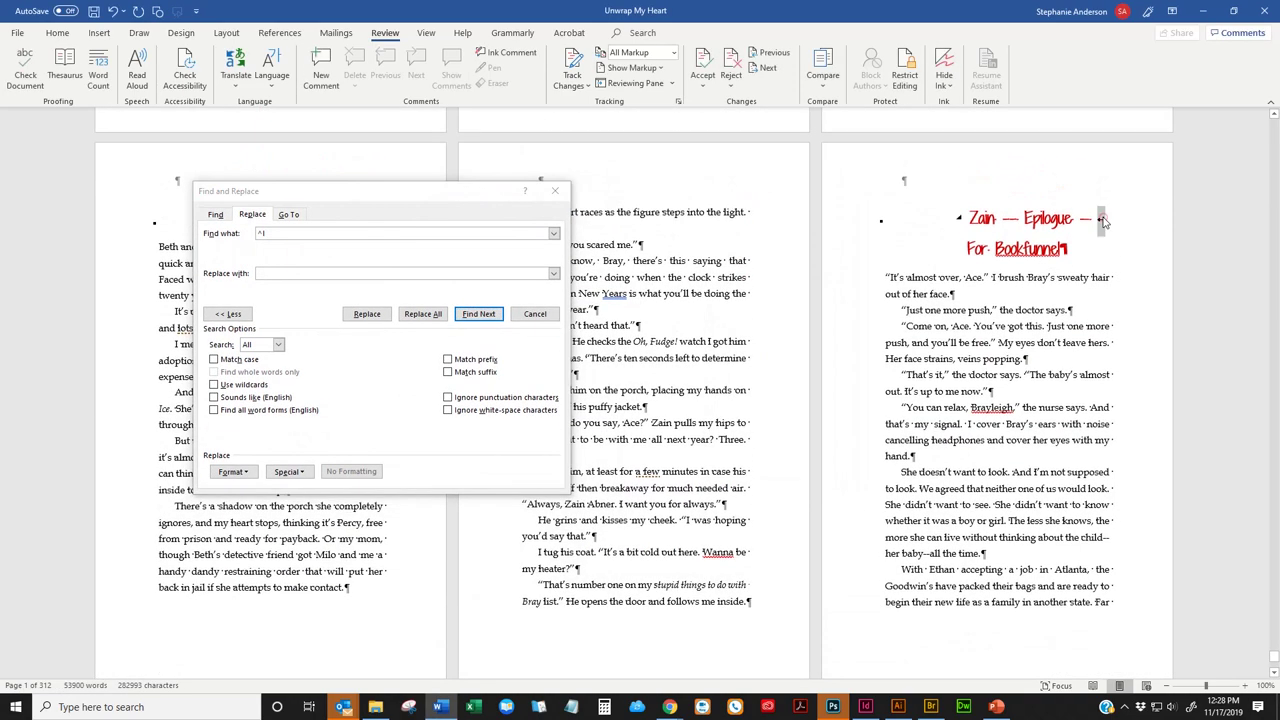
left_click(1103, 219)
key("Delete")
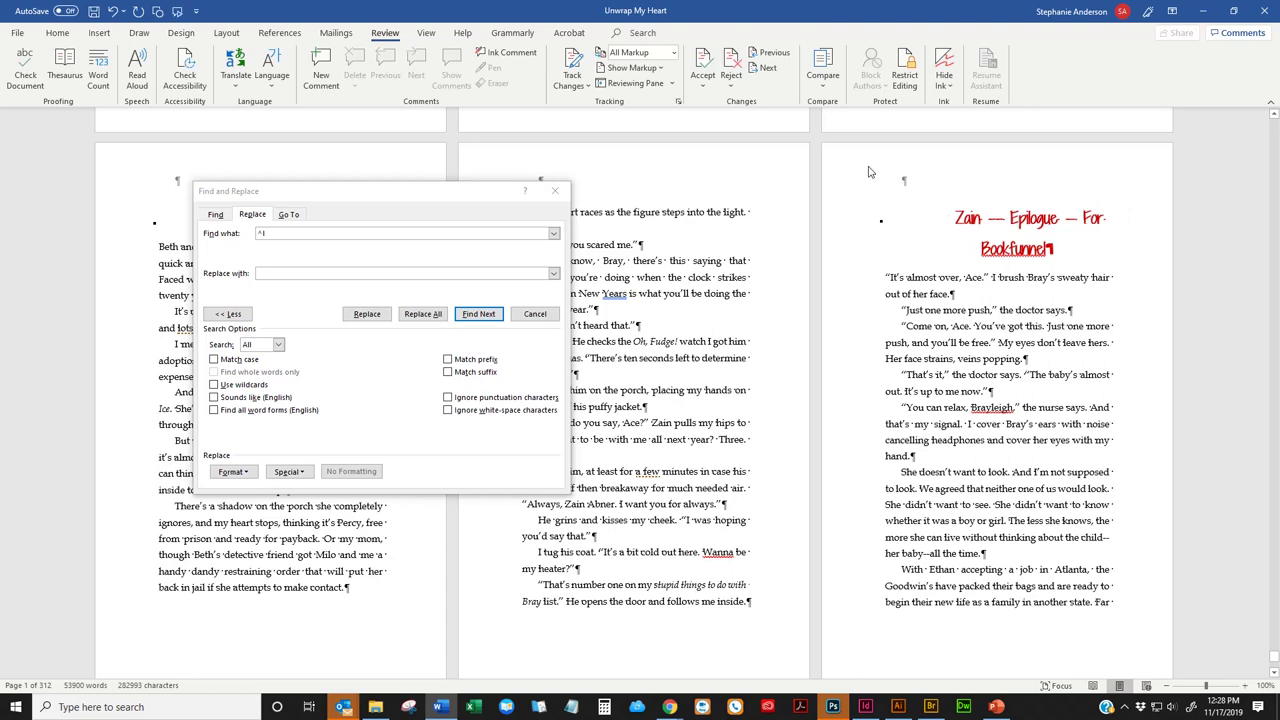
Step: Confirm no manual line breaks remain, close Find and Replace, and return to the manuscript's start
left_click(462, 318)
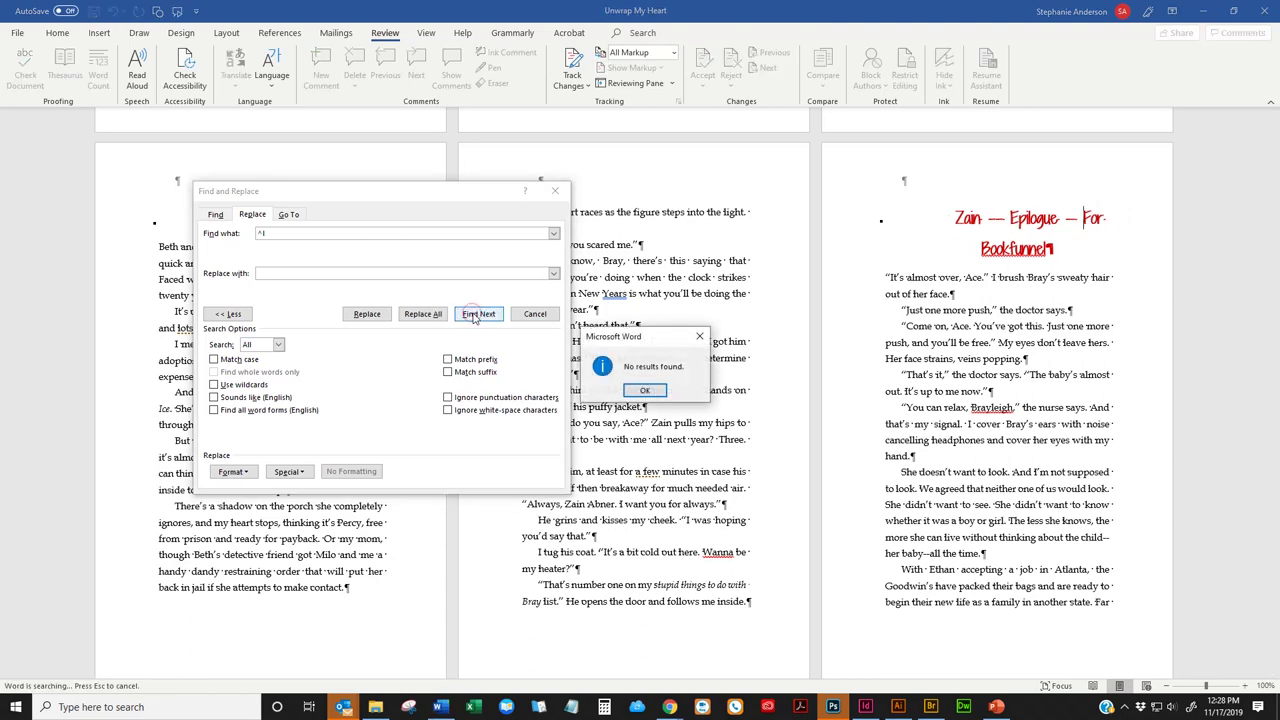
left_click(646, 392)
left_click(535, 314)
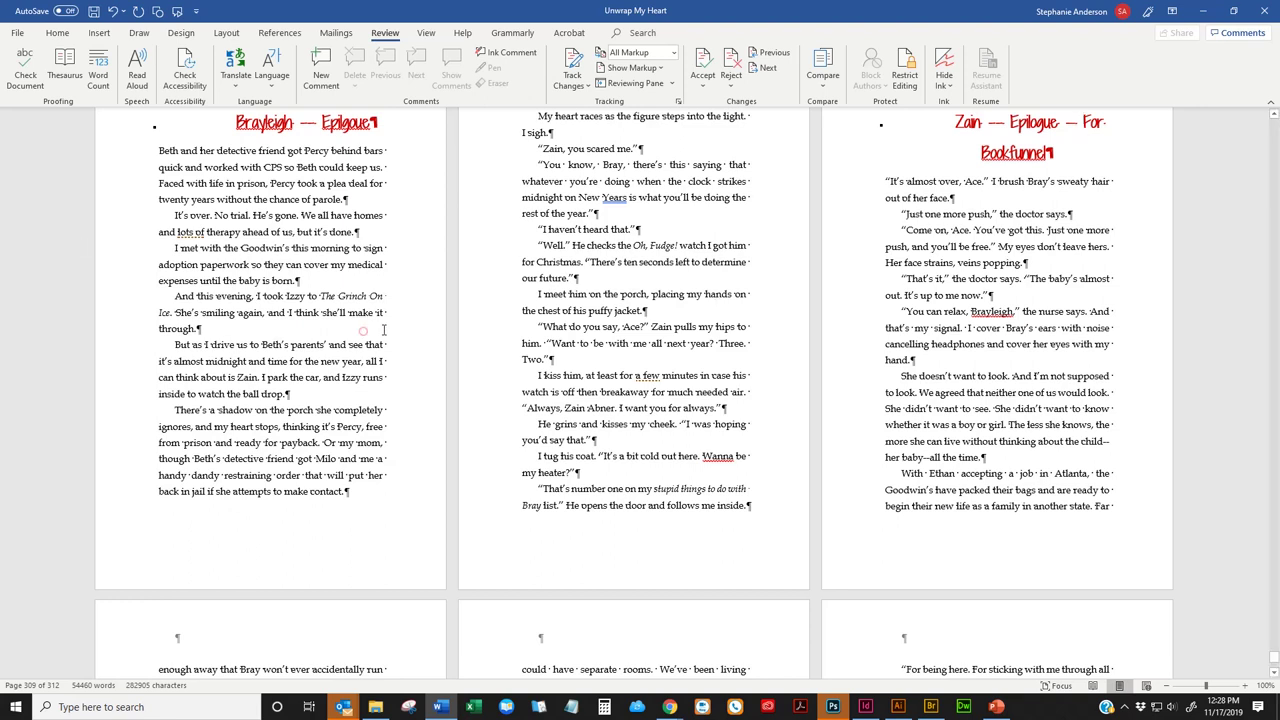
key("shift+F5")
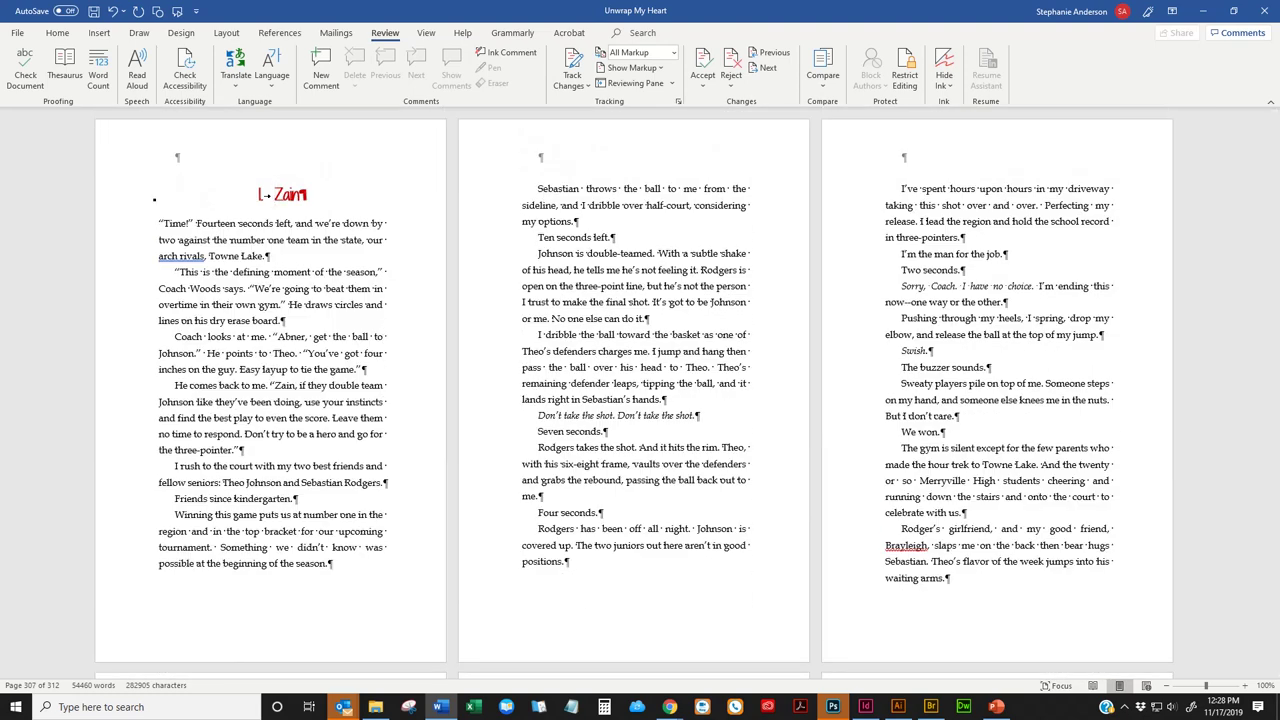
Step: Save the manuscript as CLEAN-Unwrap My Heart.docx in _originals, replacing the existing copy
left_click(19, 33)
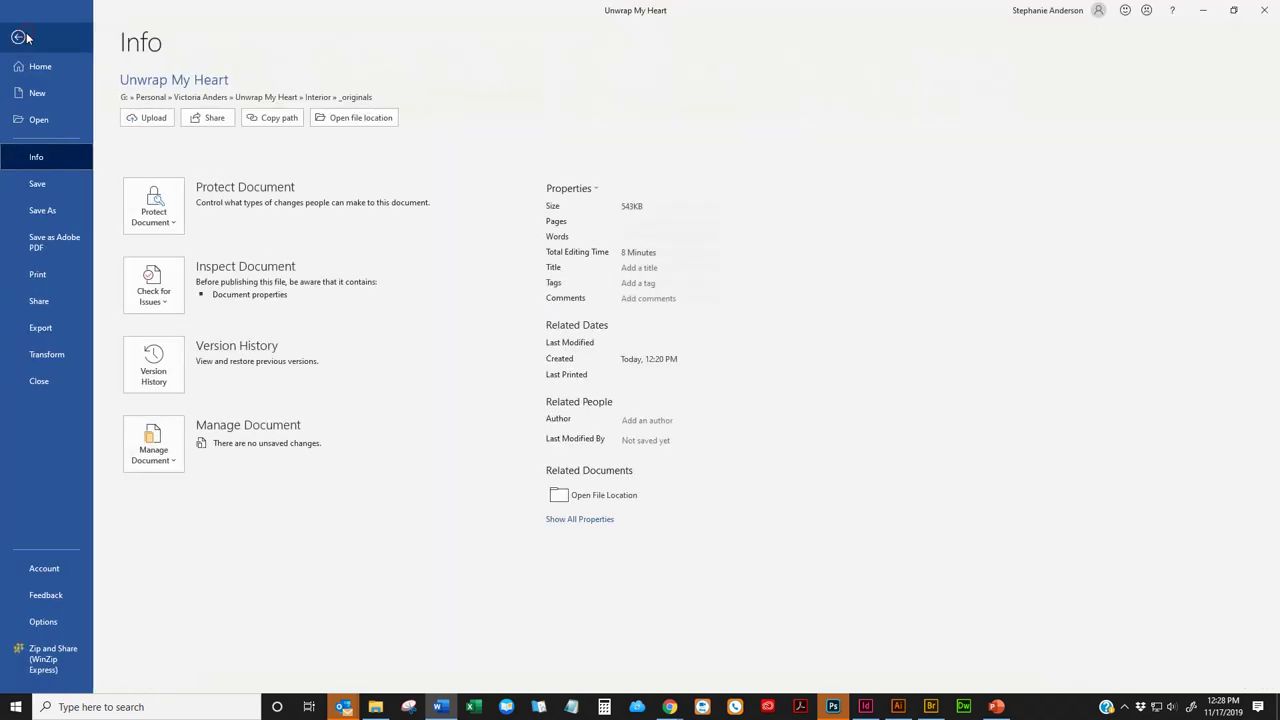
left_click(38, 211)
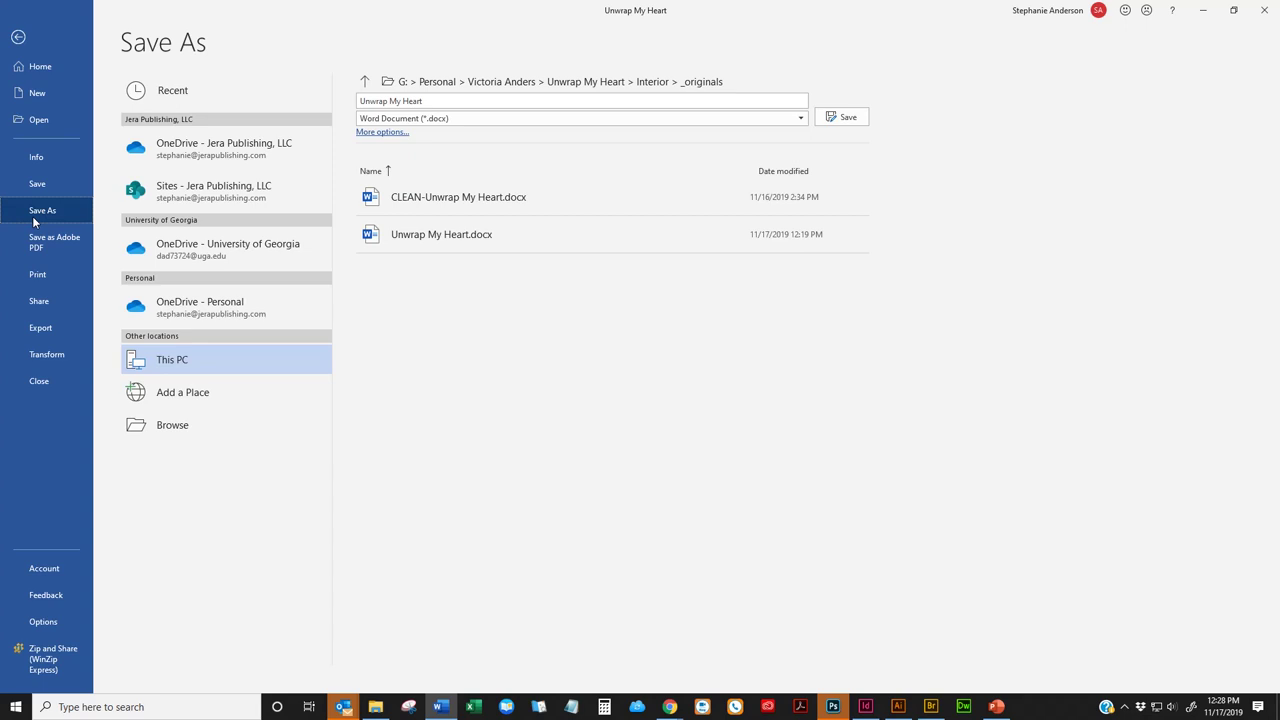
left_click(516, 104)
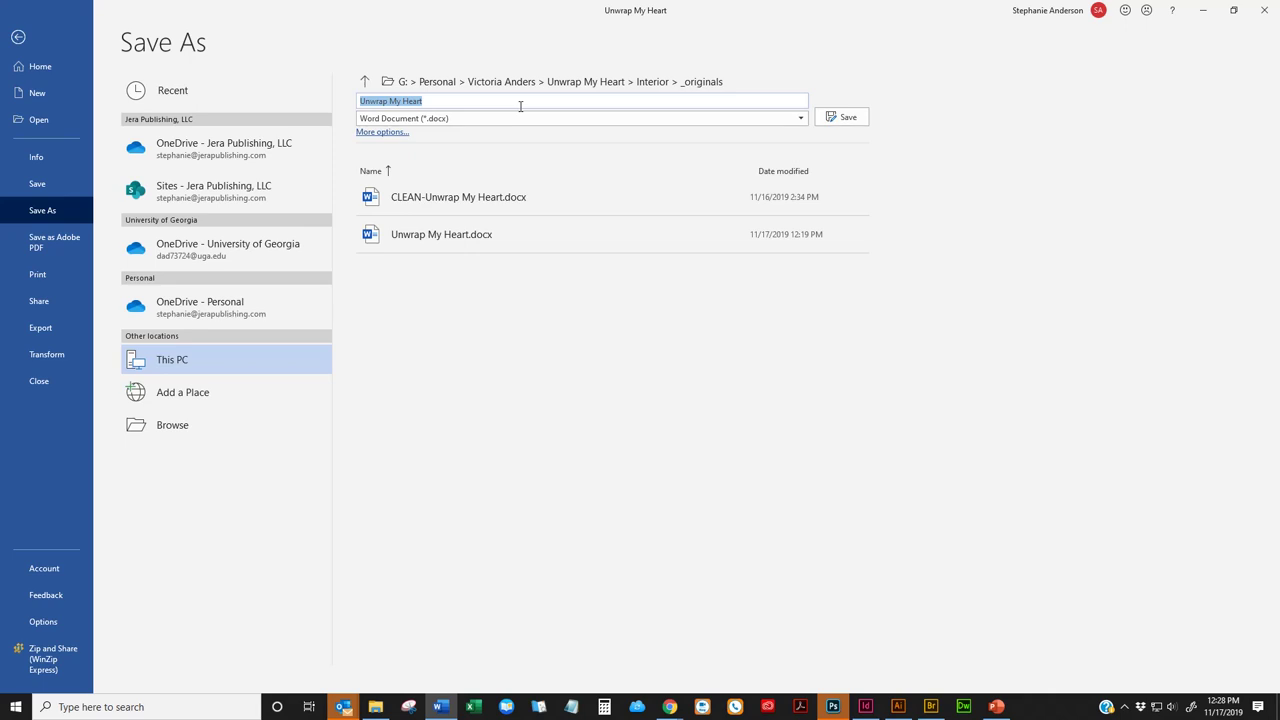
key("Home")
type("CLEAN-")
key("Return")
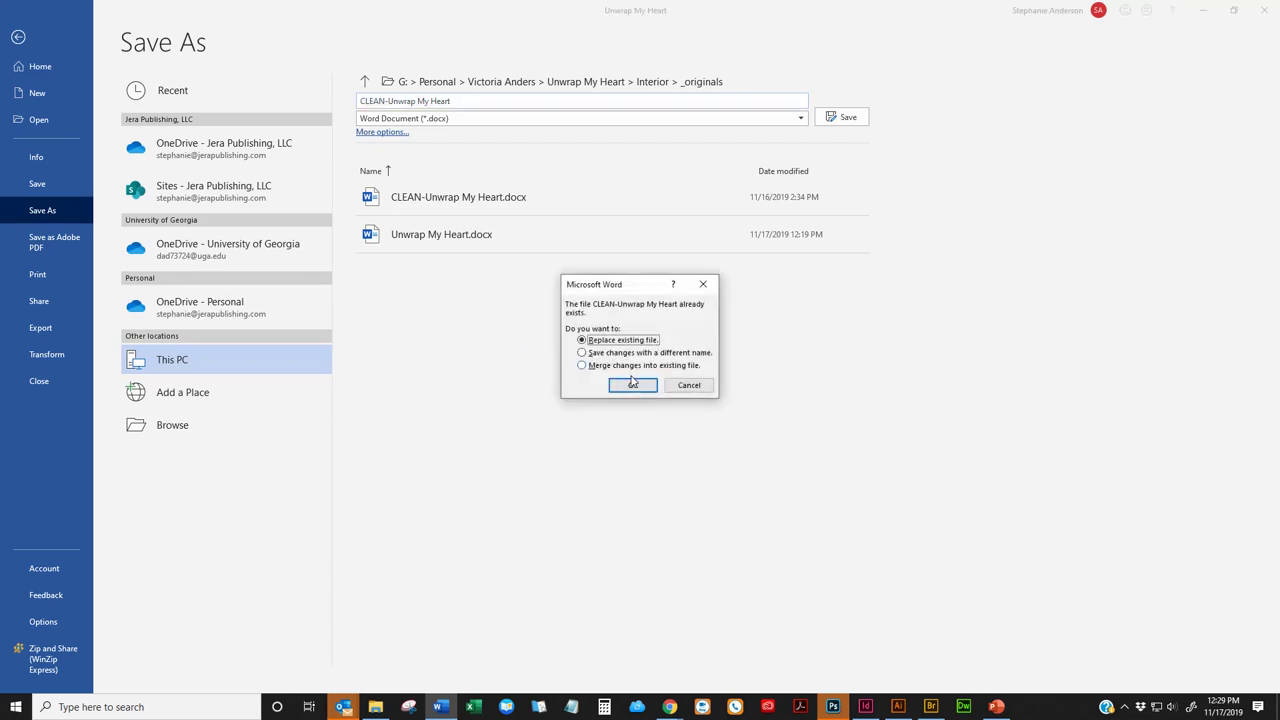
left_click(632, 384)
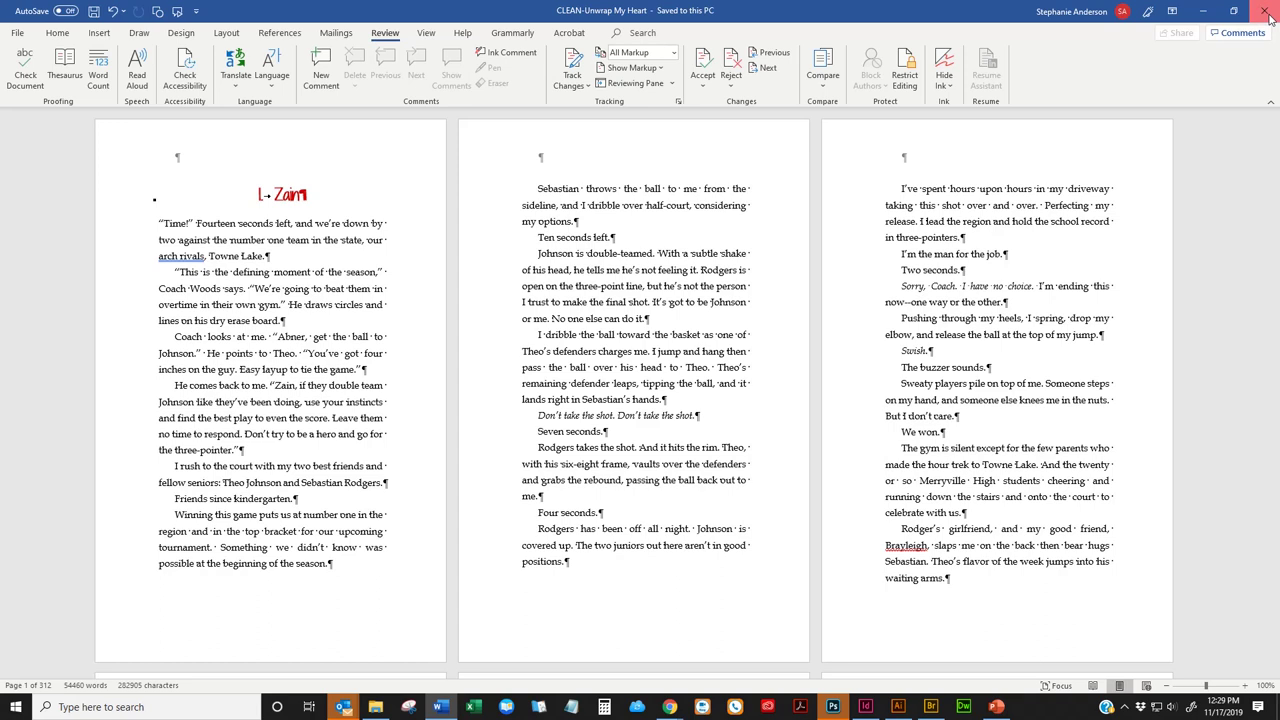
left_click(1100, 320)
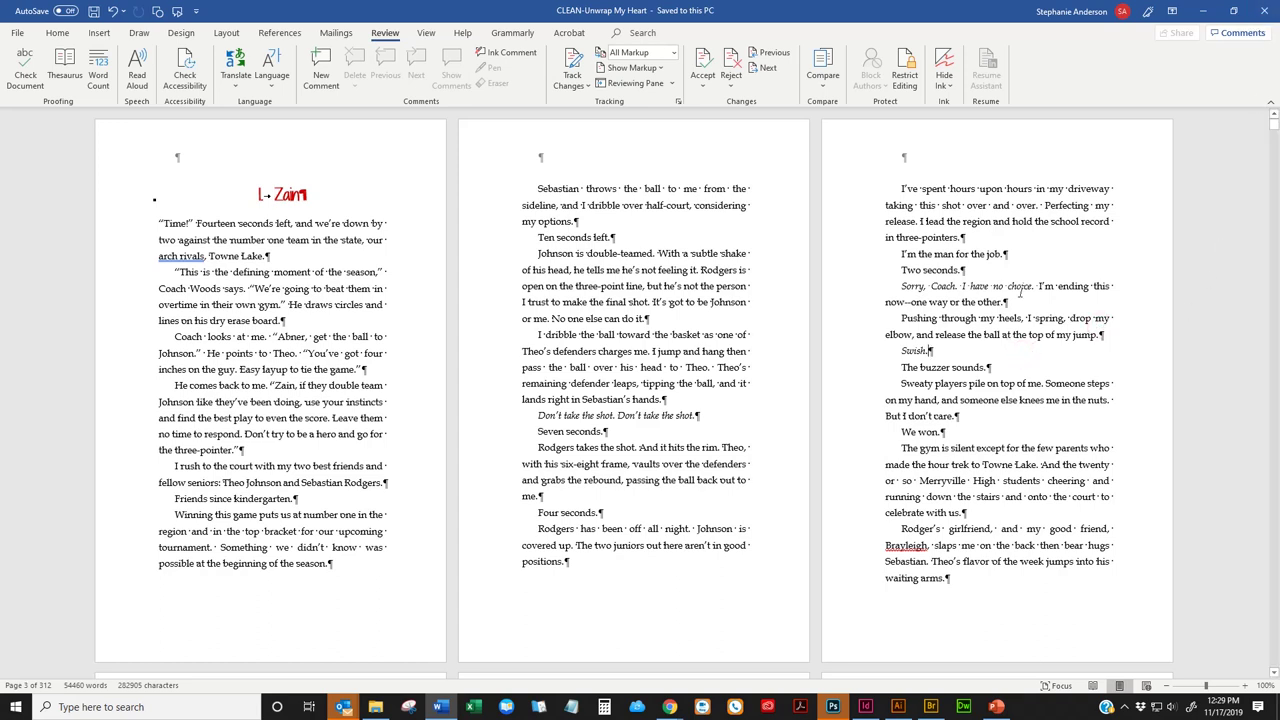